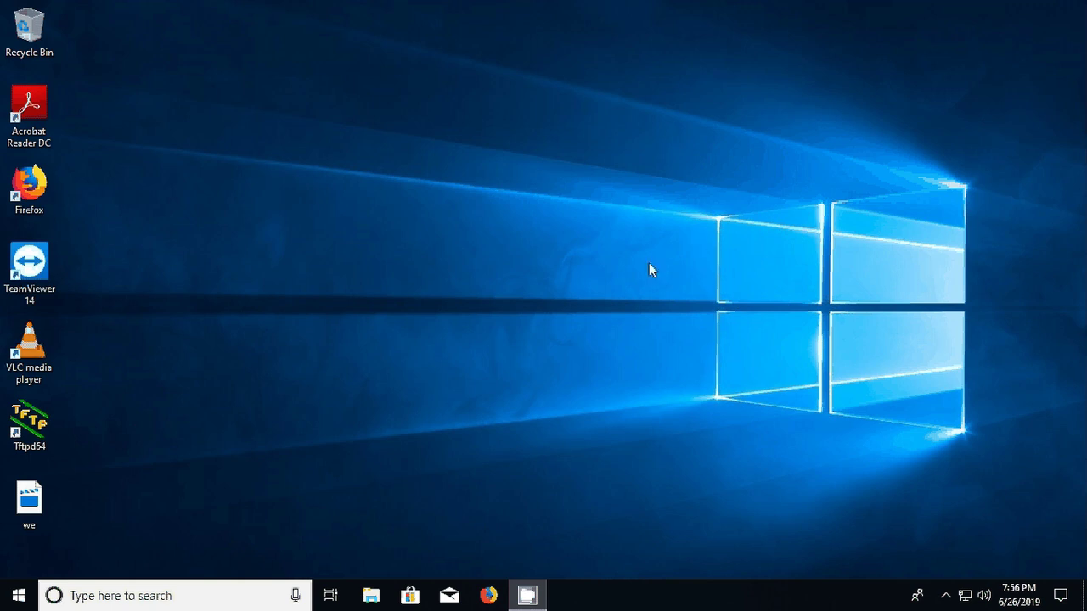
# Step: Search the web for tftpd in Firefox and open the TFTPD32 server download page
pyautogui.click(498, 602)
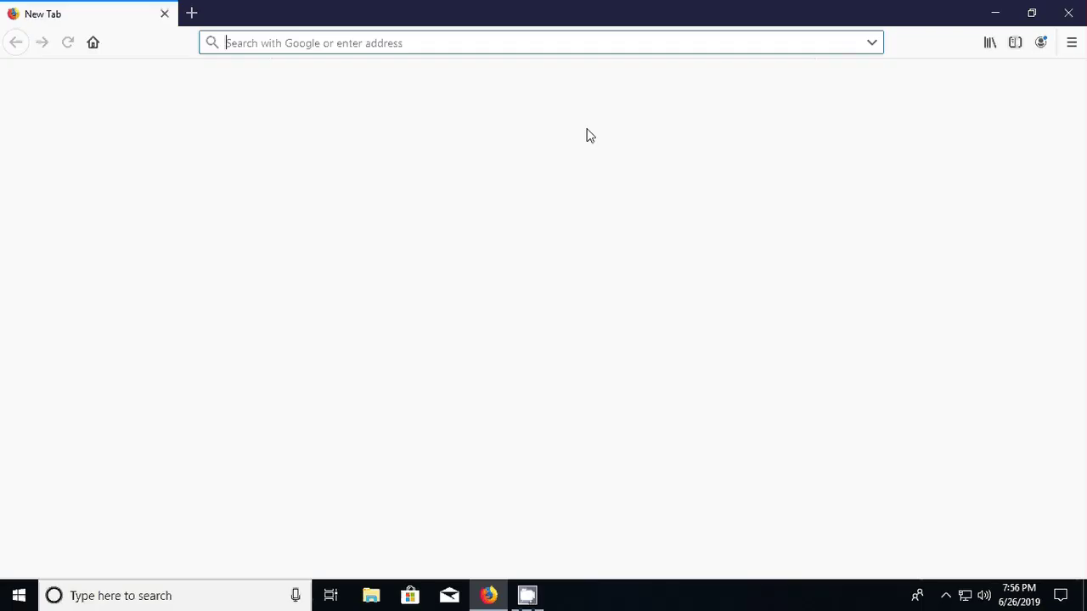
pyautogui.write('tftp')
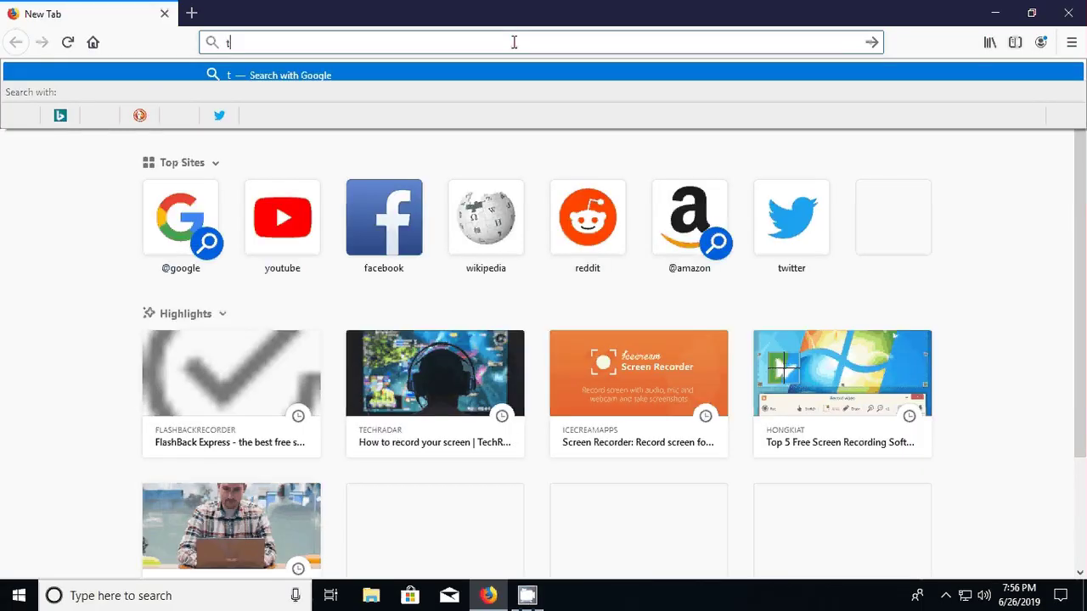
pyautogui.press('Return')
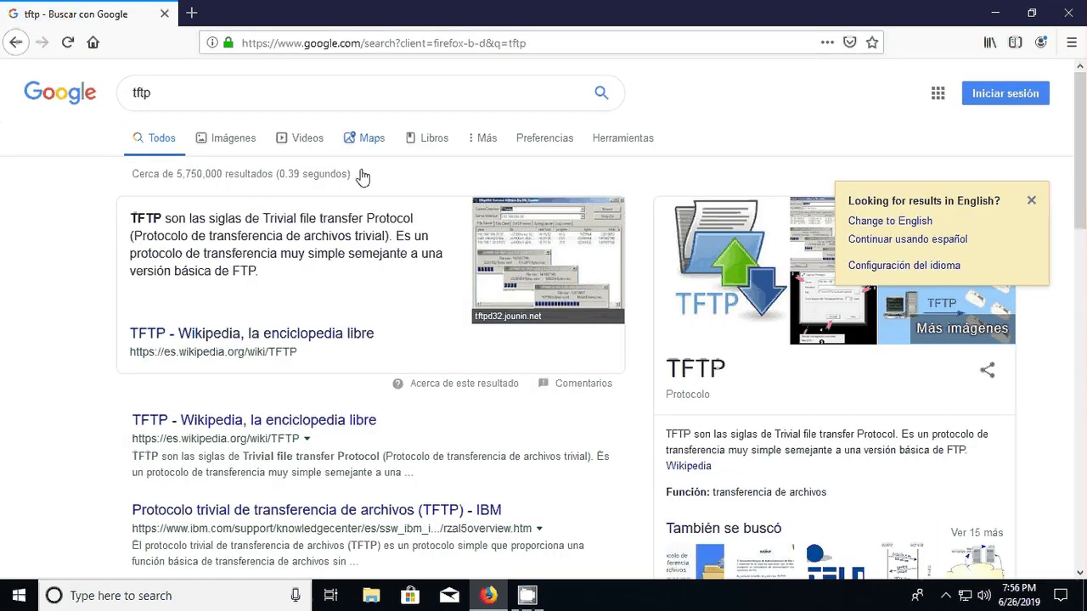
pyautogui.click(274, 90)
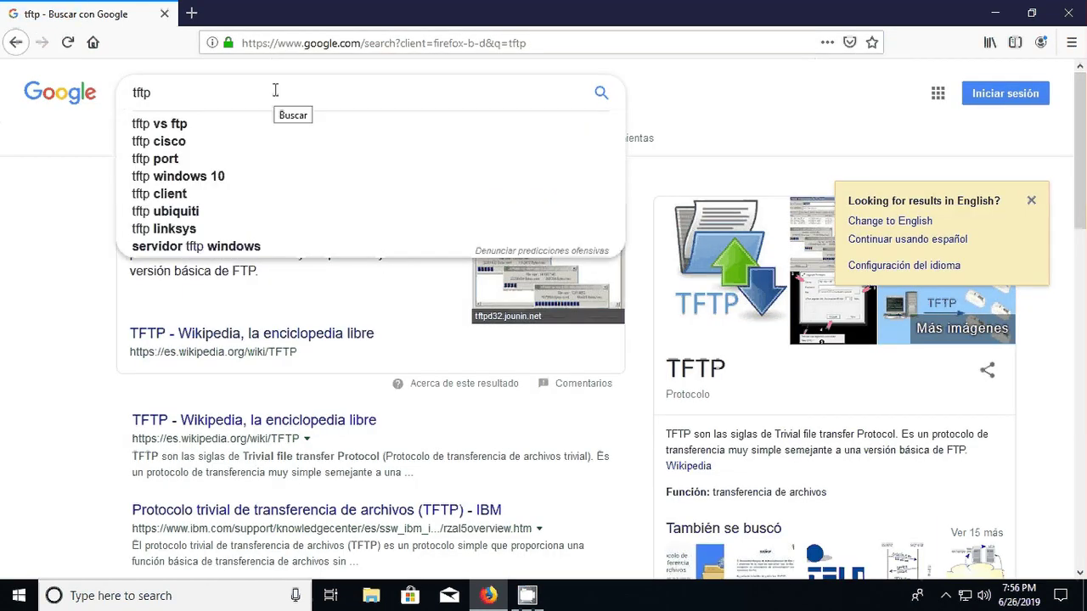
pyautogui.write('d')
pyautogui.press('Return')
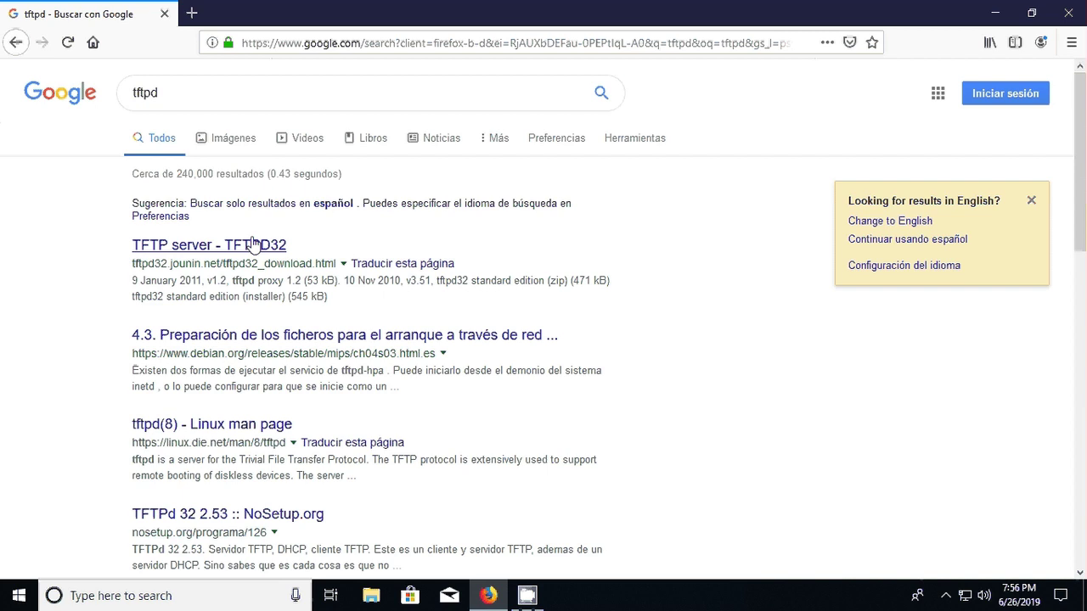
pyautogui.click(273, 245)
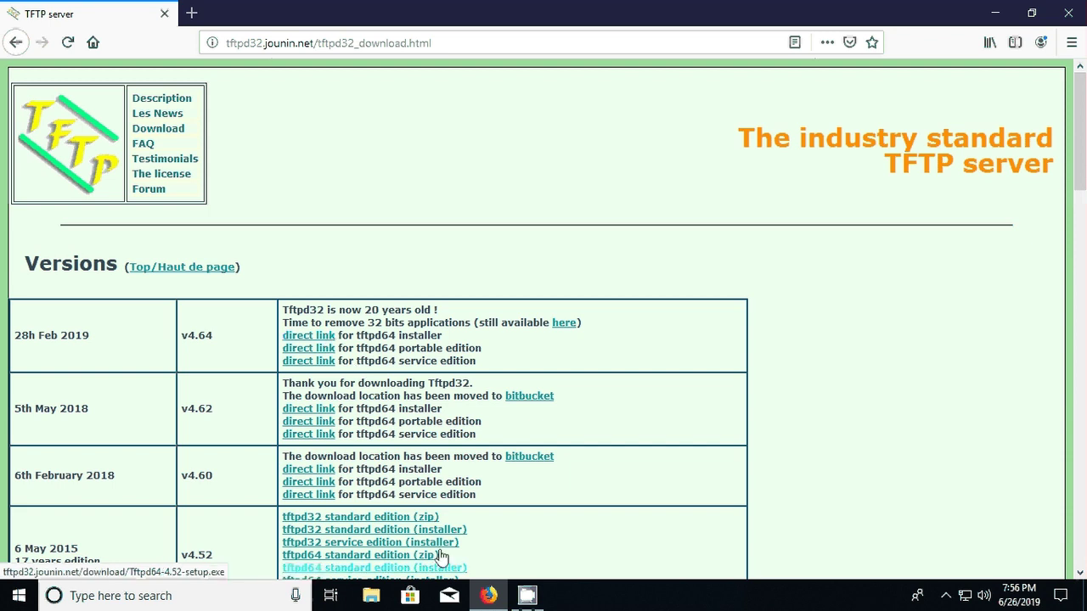
# Step: Download the v4.64 tftpd64 portable edition and save the zip file
pyautogui.click(310, 336)
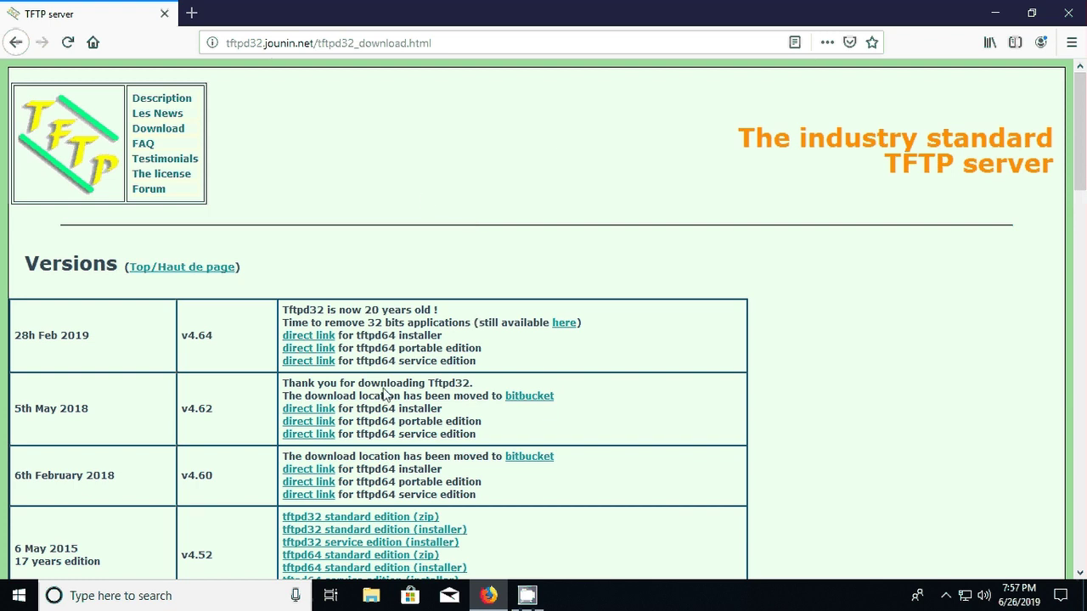
pyautogui.click(321, 354)
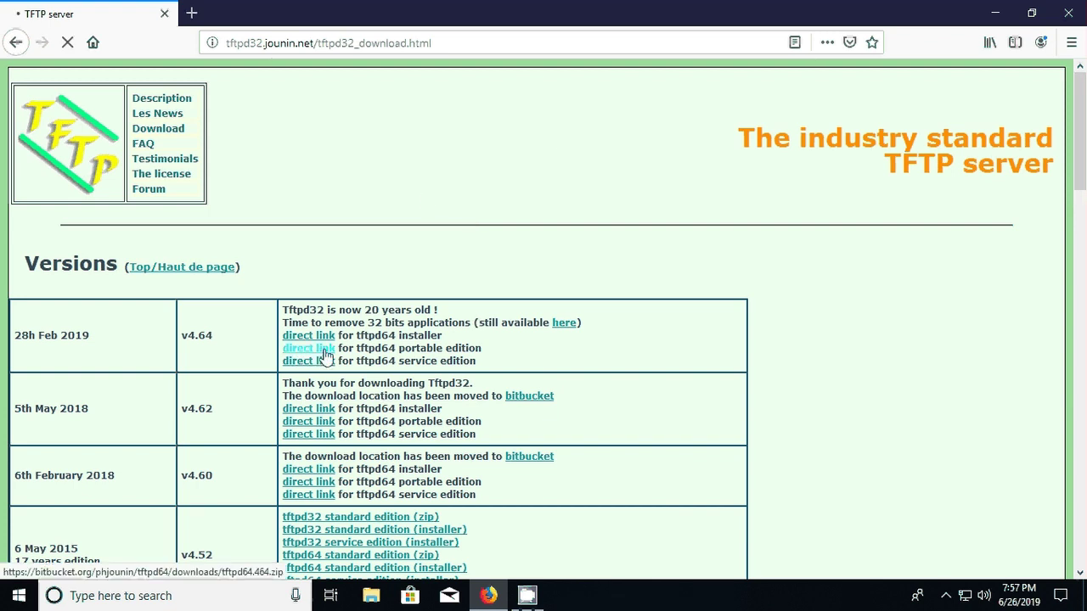
pyautogui.click(429, 319)
pyautogui.click(597, 387)
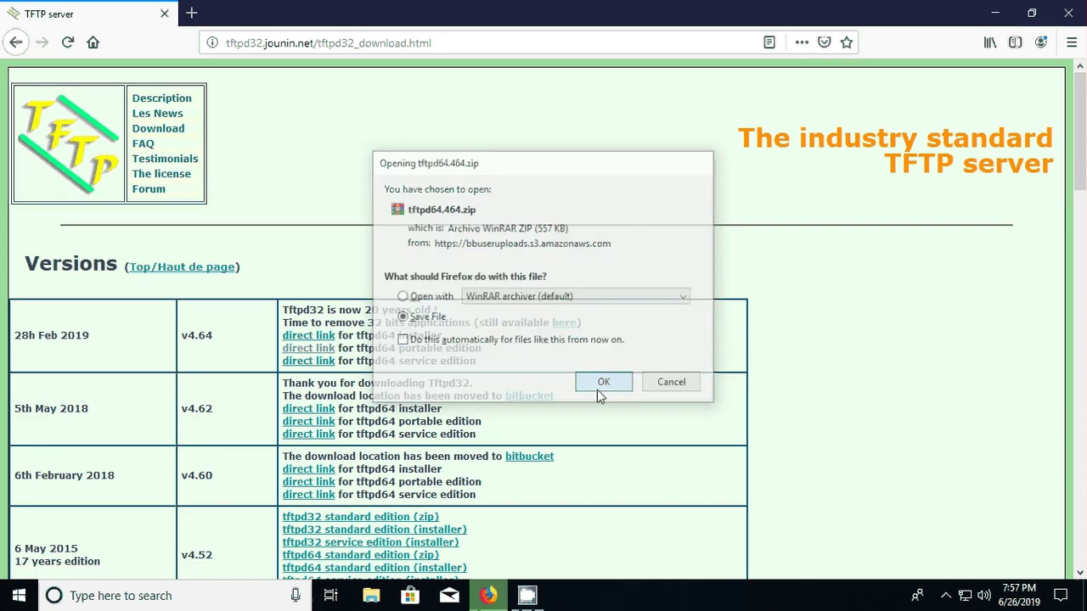
# Step: Open the downloaded tftpd64.464.zip and extract its files to the tftpd64.464 folder in Downloads
pyautogui.click(964, 42)
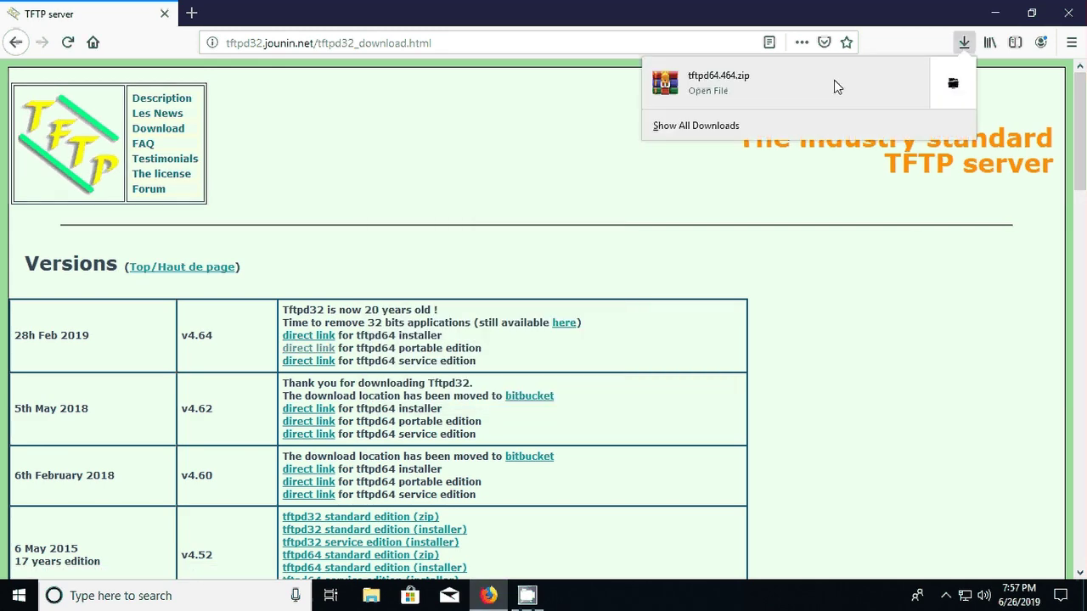
pyautogui.click(834, 82)
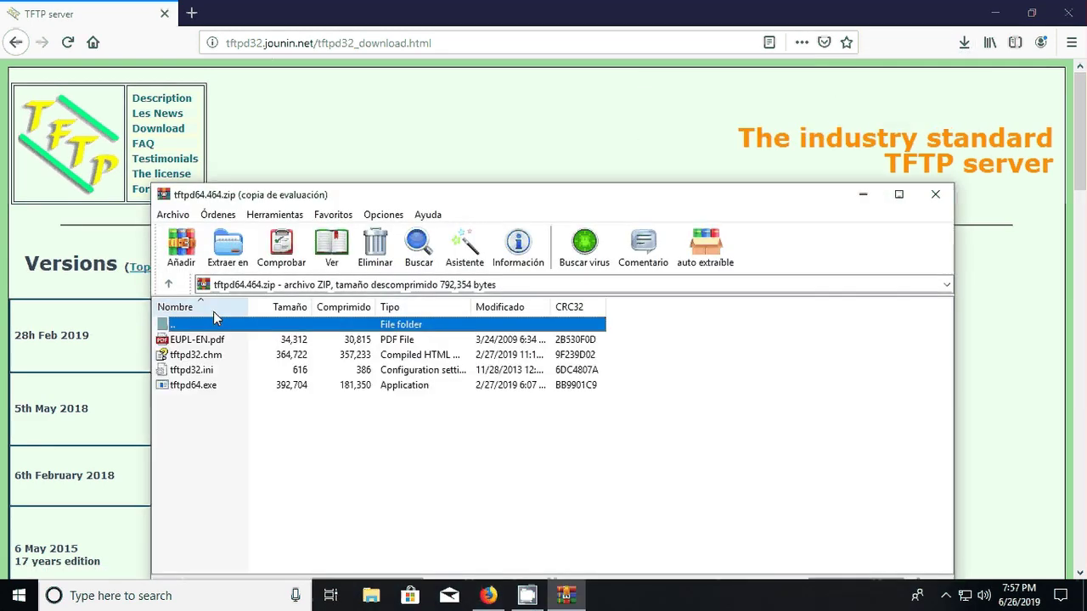
pyautogui.click(228, 246)
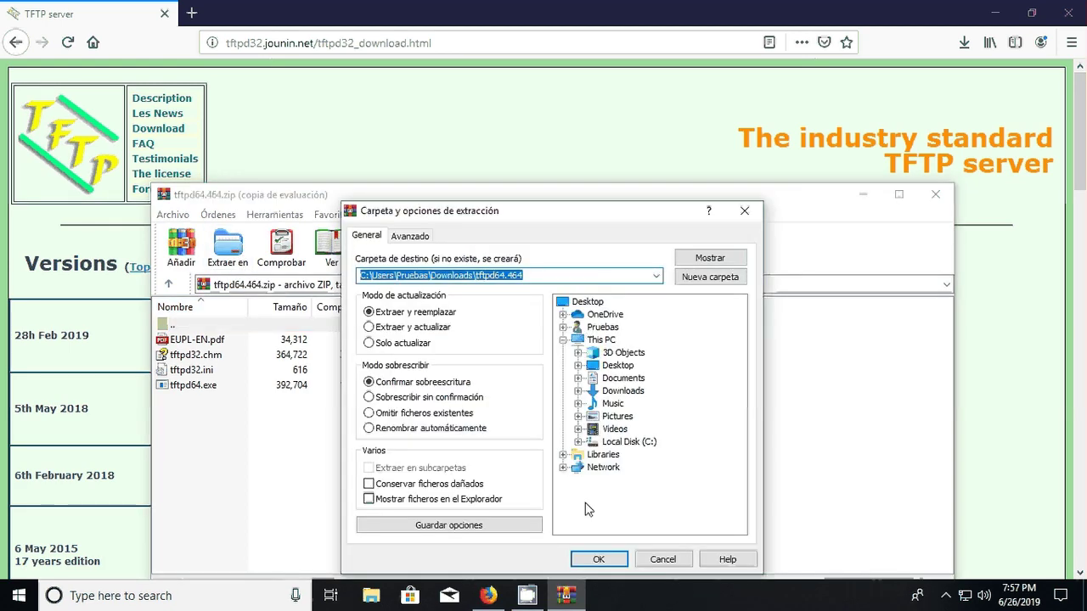
pyautogui.click(598, 559)
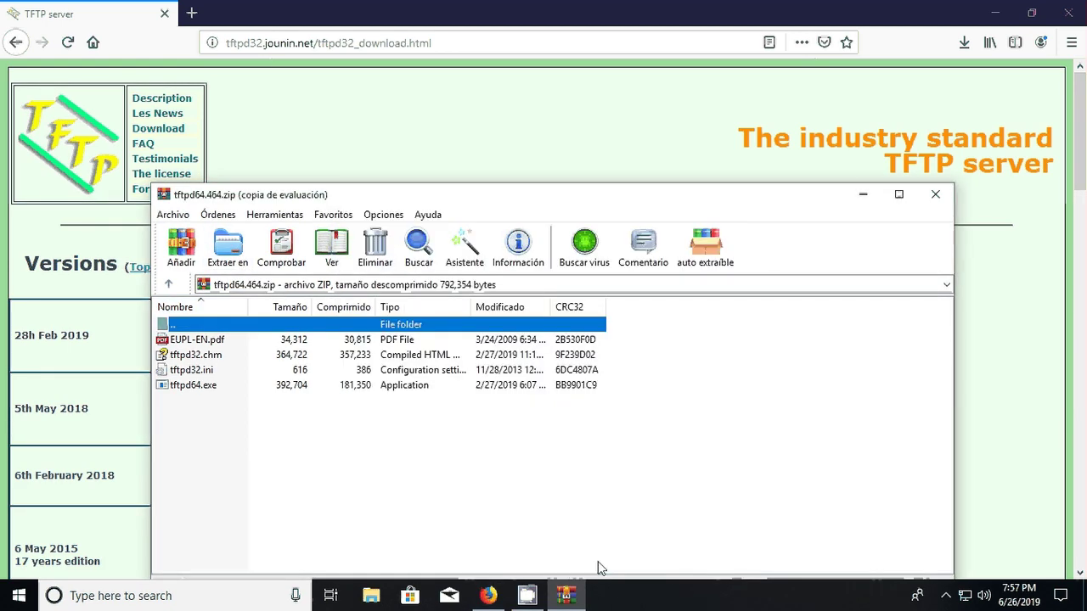
# Step: Extract the archive again with the option to show the files in Explorer, replacing all existing files
pyautogui.click(226, 246)
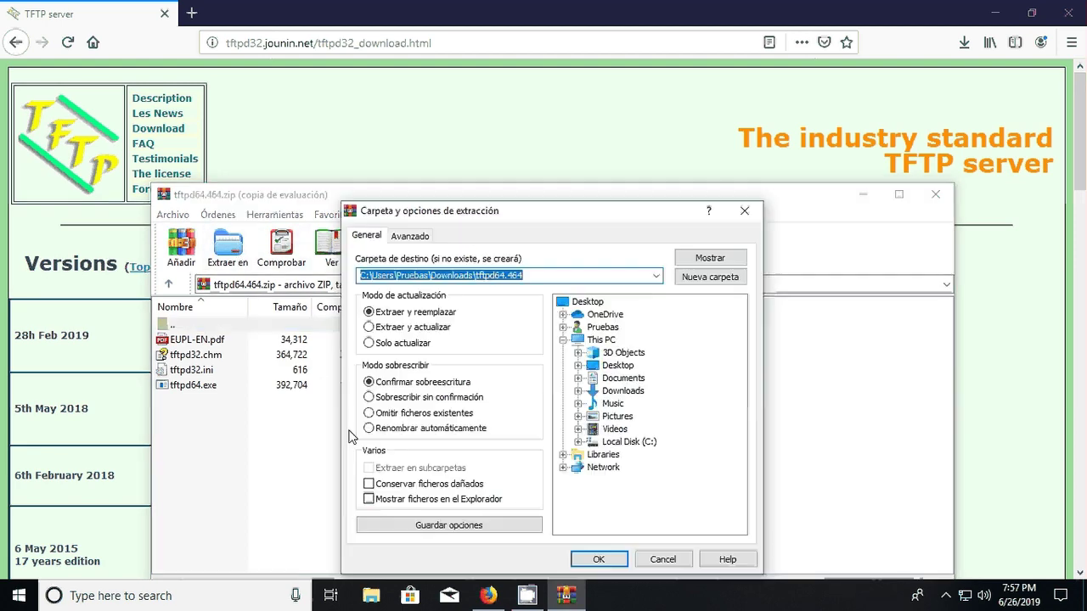
pyautogui.click(432, 503)
pyautogui.click(610, 563)
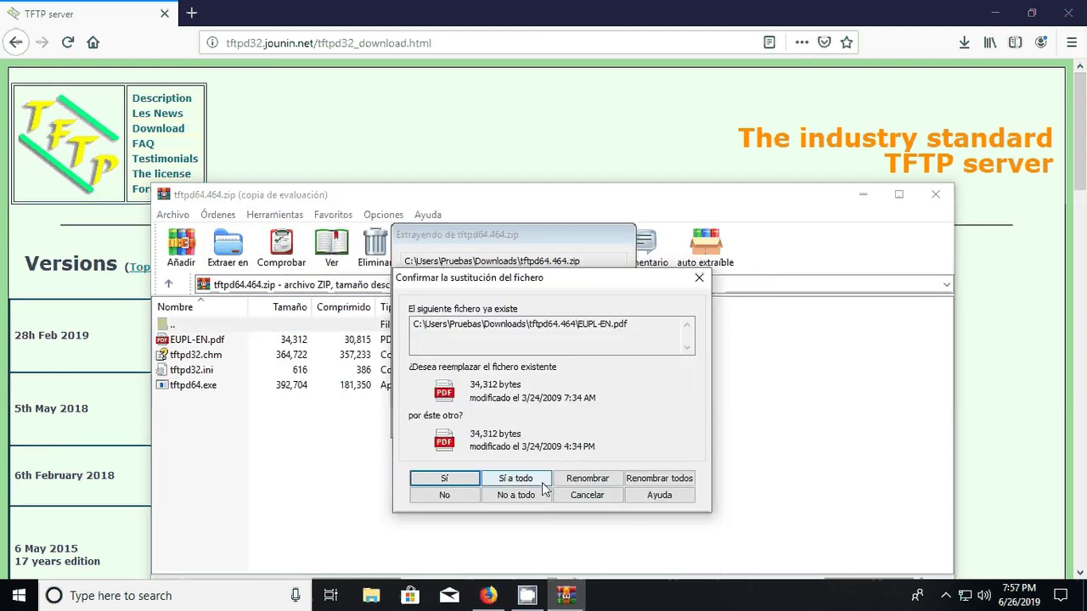
pyautogui.click(515, 481)
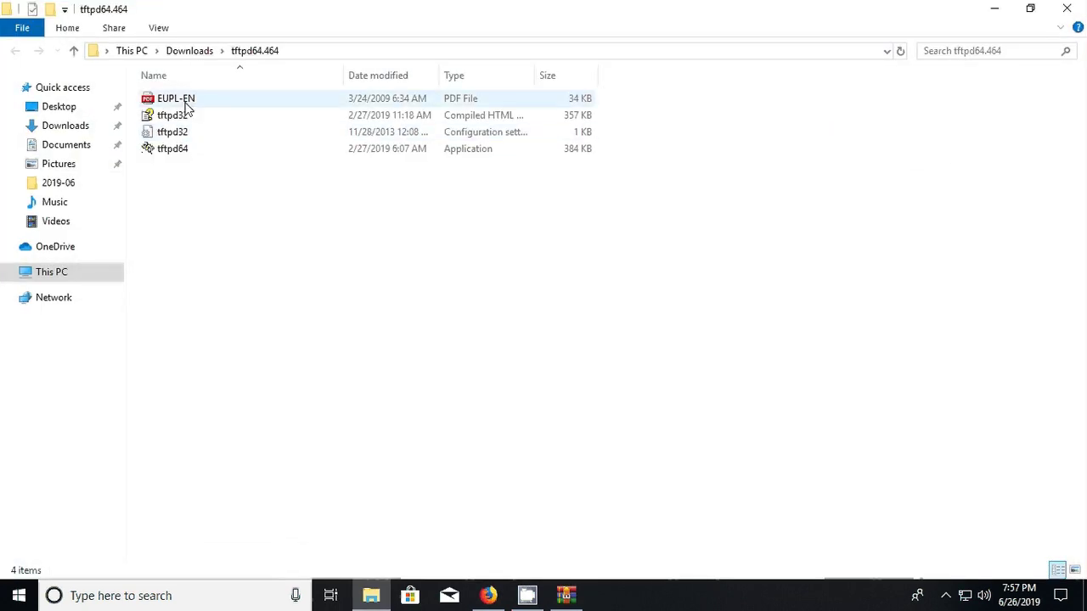
# Step: Run tftpd64 as administrator and allow the TFTP server through the firewall on public networks
pyautogui.rightClick(189, 158)
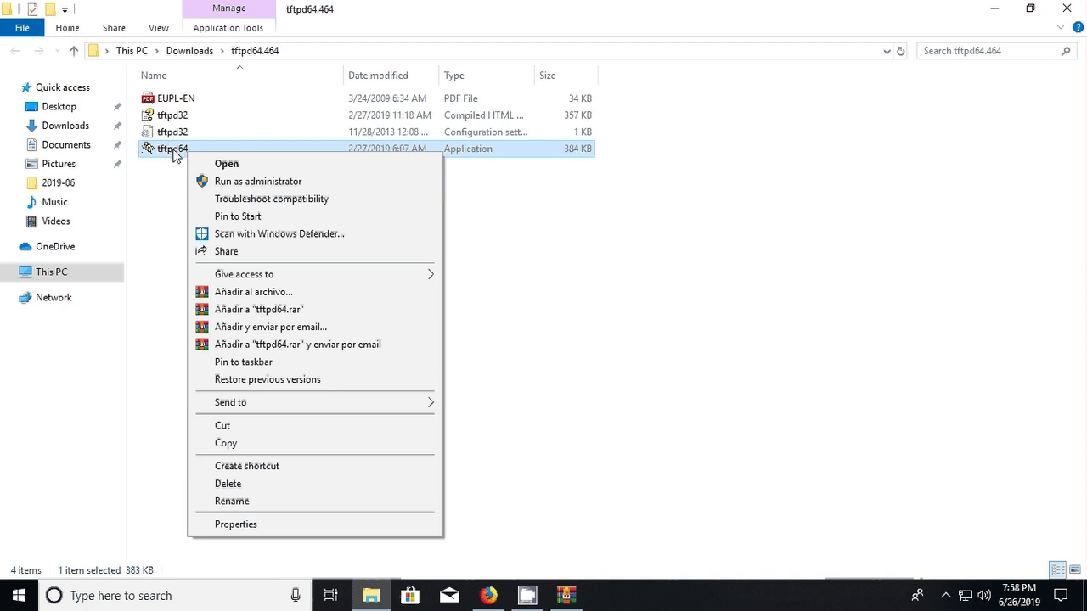
pyautogui.click(275, 183)
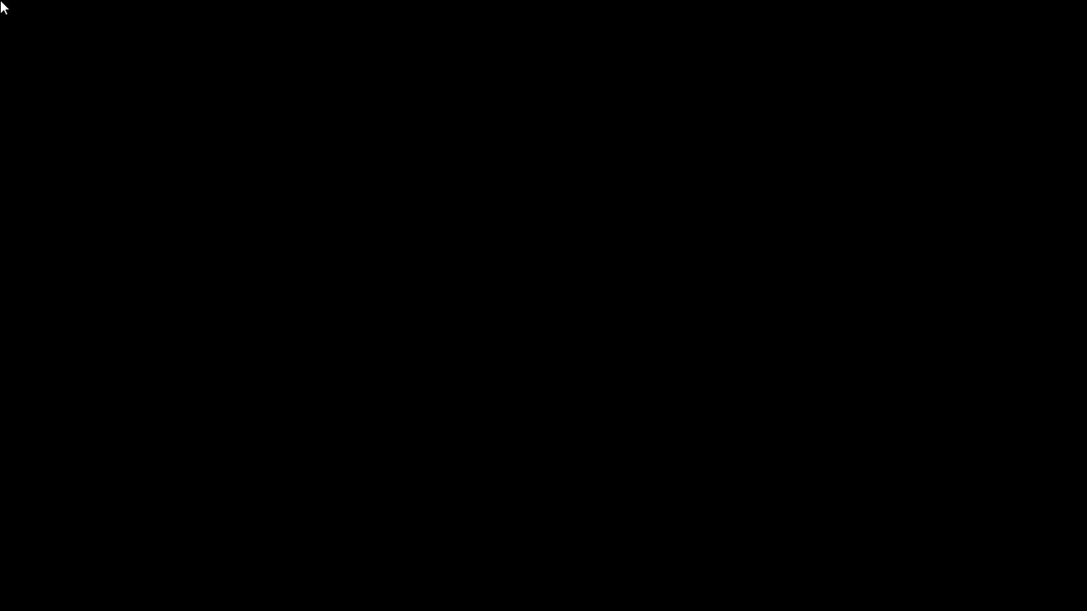
pyautogui.click(498, 416)
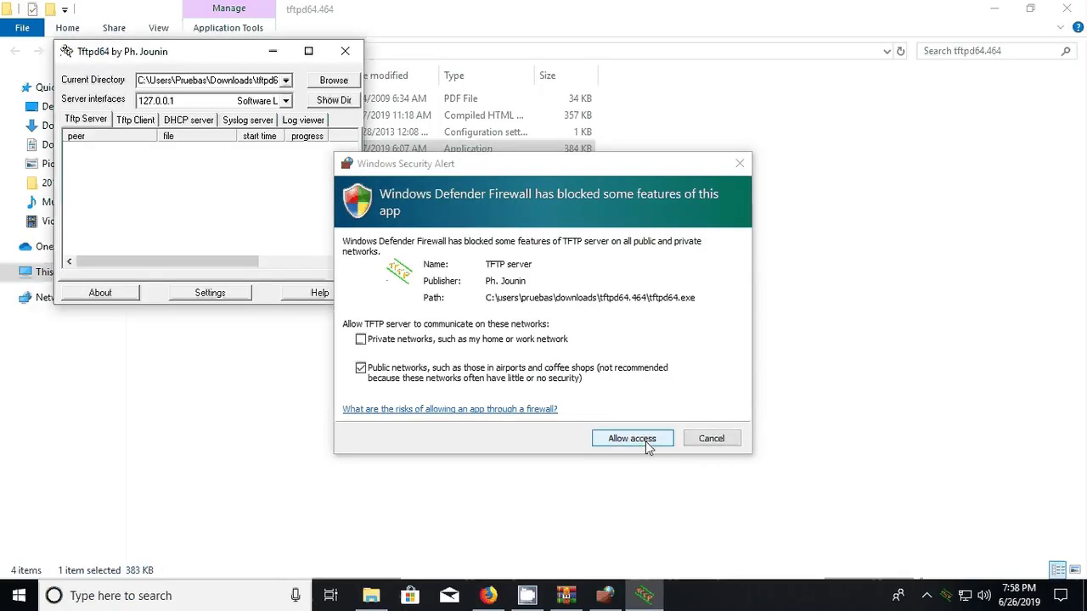
pyautogui.click(639, 441)
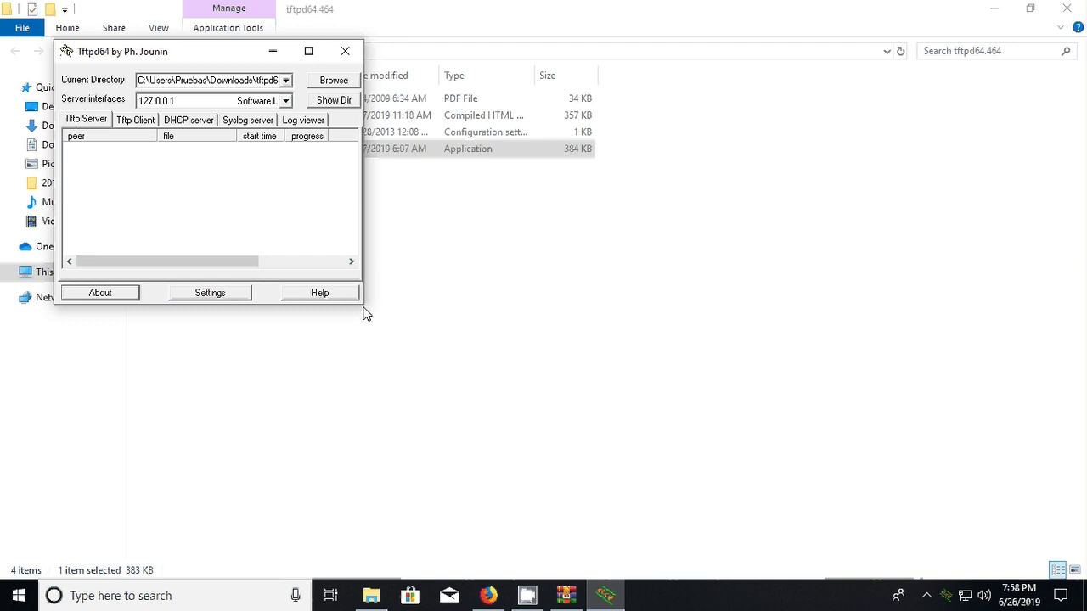
# Step: Enlarge the Tftpd64 window and disable the TFTP Client, Syslog Server and DHCP Server services in the global settings
pyautogui.moveTo(363, 309); pyautogui.dragTo(492, 402)
pyautogui.click(142, 126)
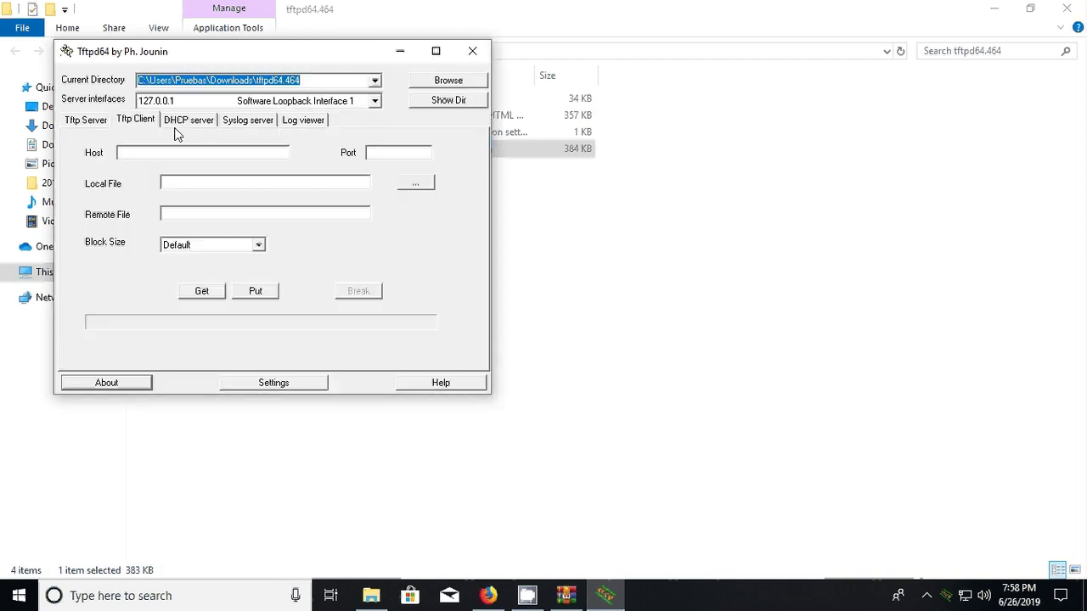
pyautogui.click(98, 121)
pyautogui.click(280, 384)
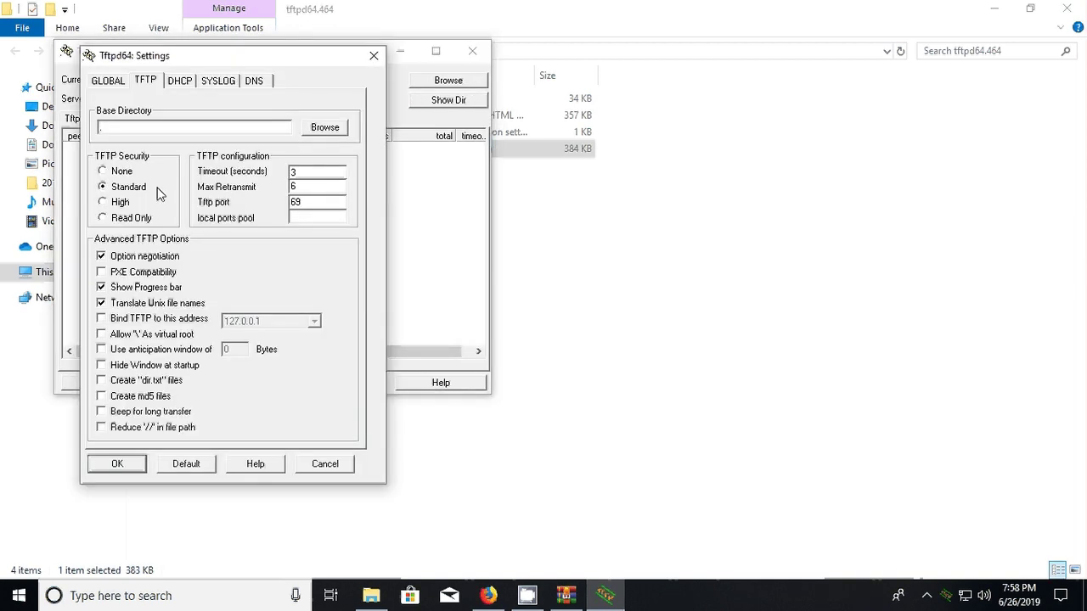
pyautogui.click(108, 81)
pyautogui.click(143, 150)
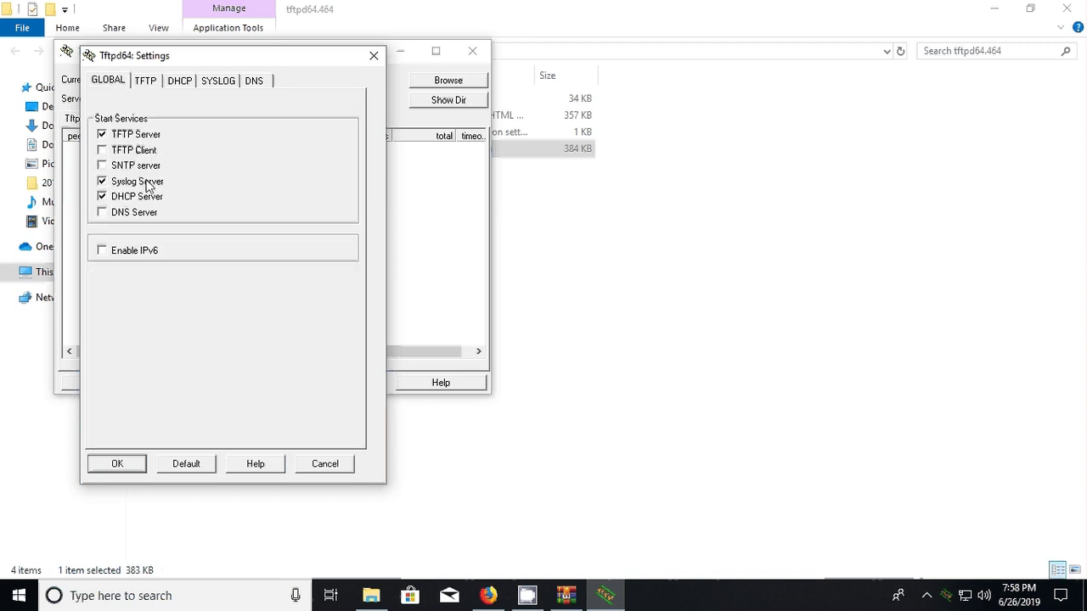
pyautogui.click(148, 183)
pyautogui.click(108, 197)
# Step: Set the TFTP base directory to the netboot folder inside Downloads
pyautogui.click(145, 81)
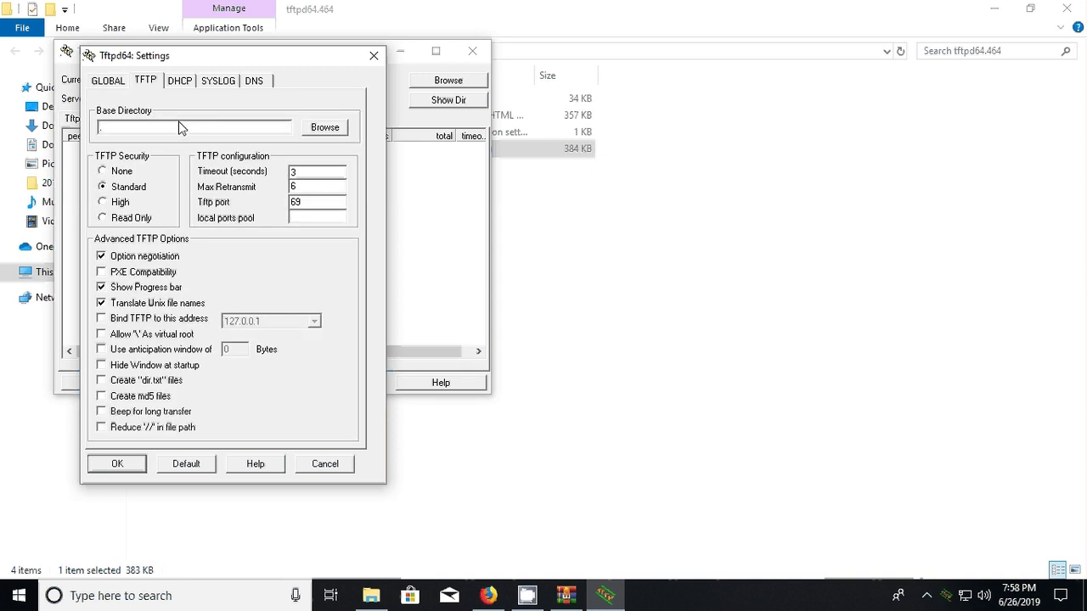
pyautogui.click(324, 127)
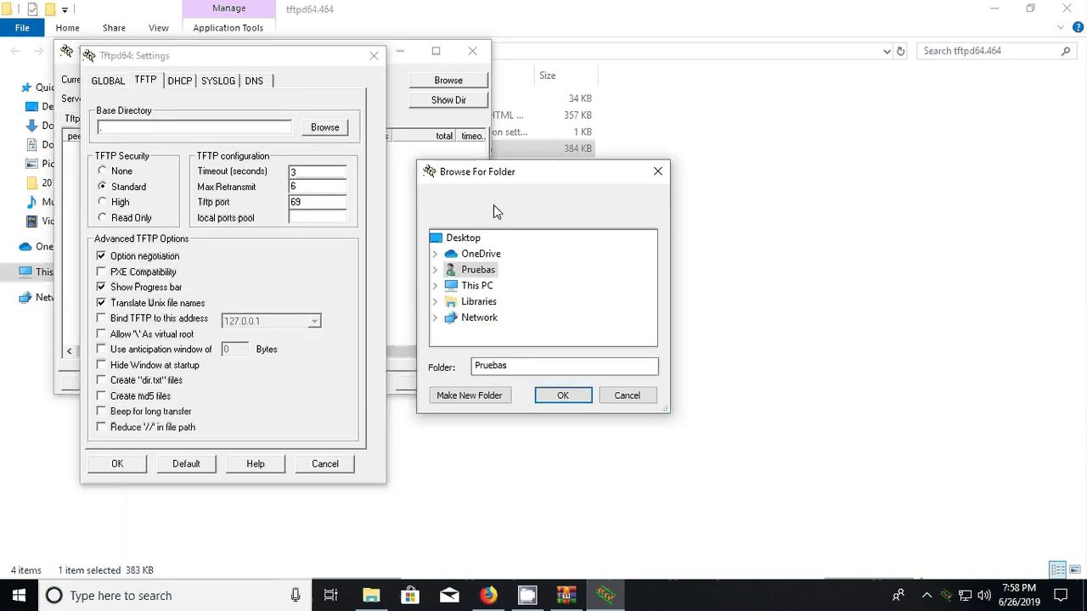
pyautogui.click(436, 270)
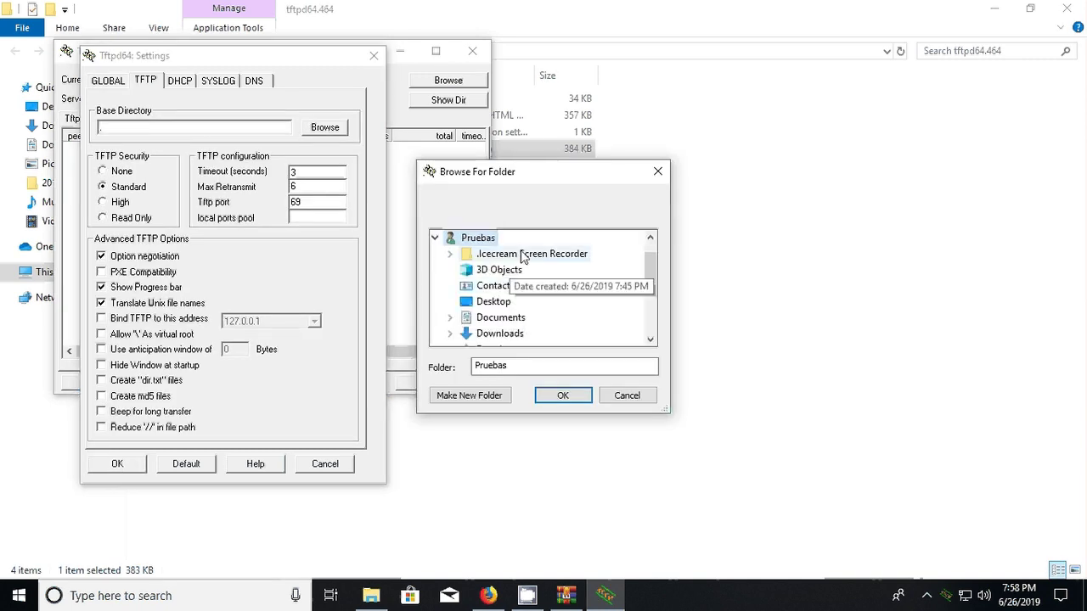
pyautogui.scroll(-1, 495, 305)
pyautogui.doubleClick(496, 285)
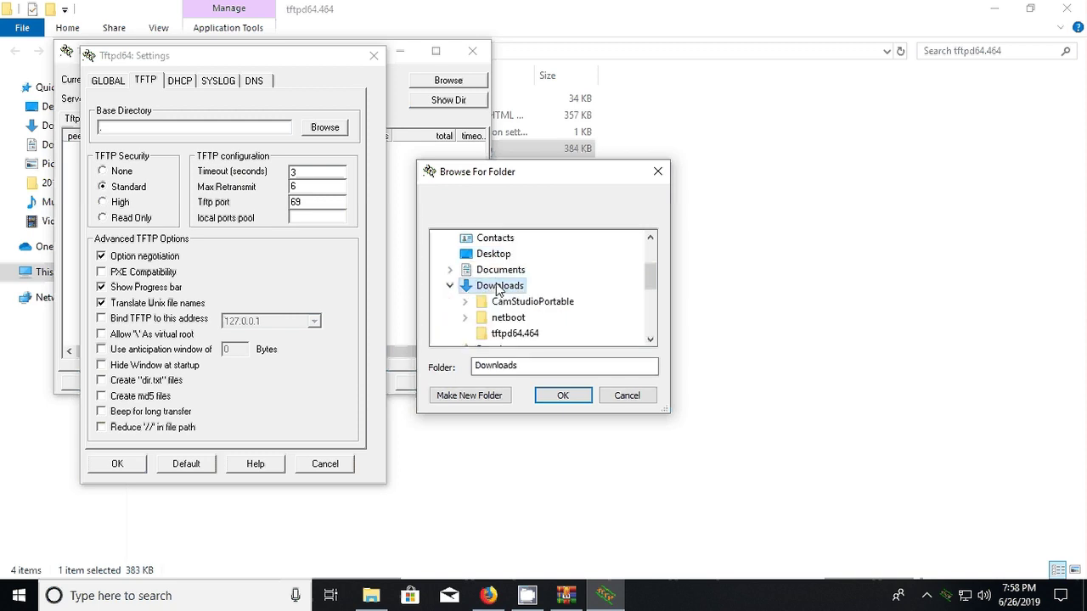
pyautogui.scroll(-1, 536, 316)
pyautogui.doubleClick(507, 270)
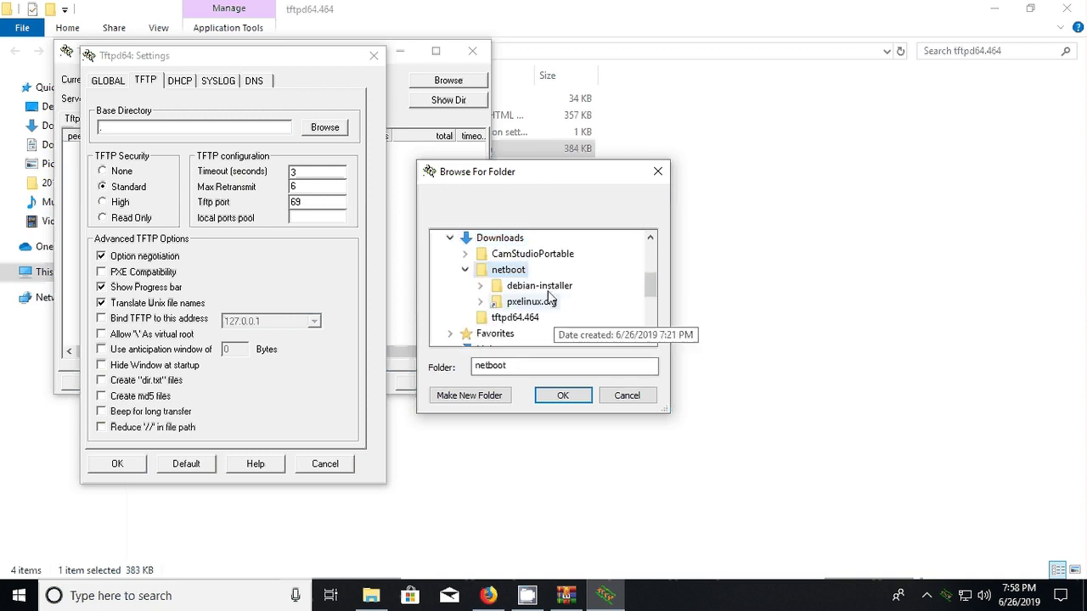
pyautogui.click(560, 395)
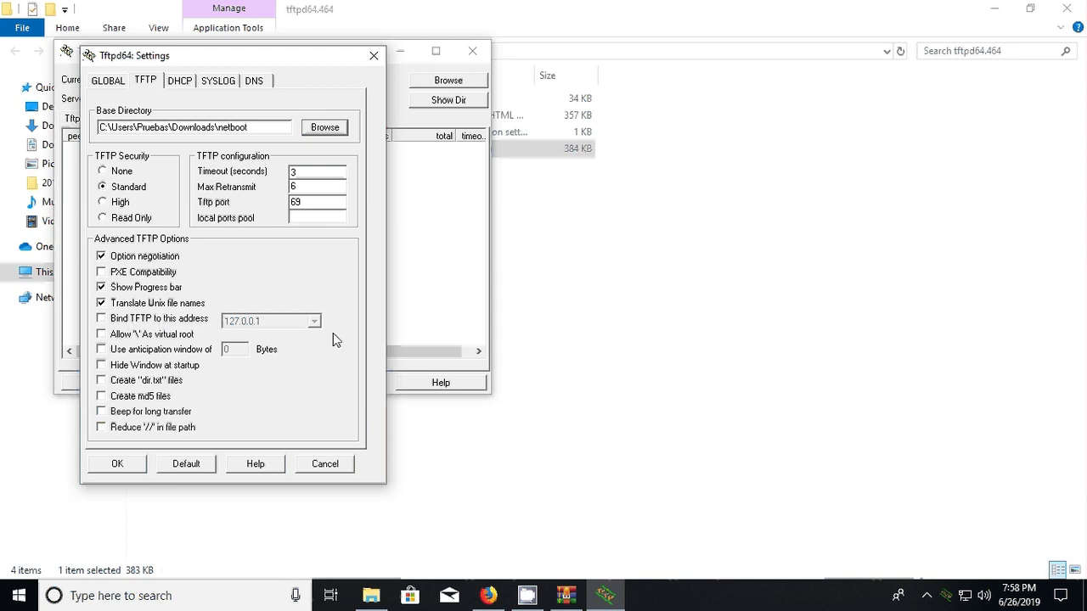
pyautogui.click(174, 319)
pyautogui.click(273, 321)
pyautogui.scroll(-1, 270, 351)
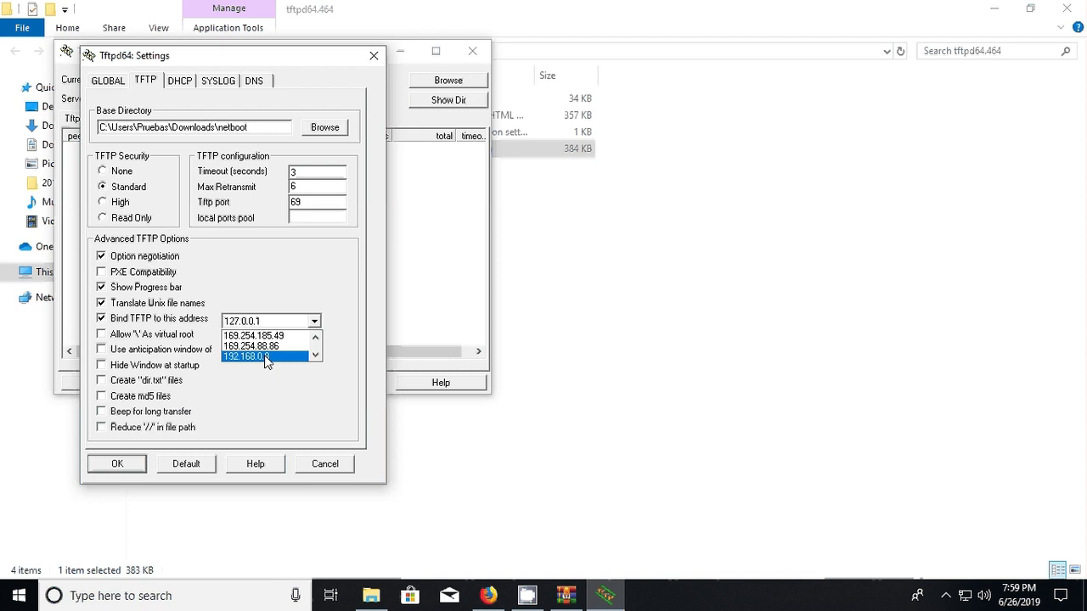
pyautogui.scroll(1, 264, 355)
pyautogui.click(161, 323)
pyautogui.click(101, 319)
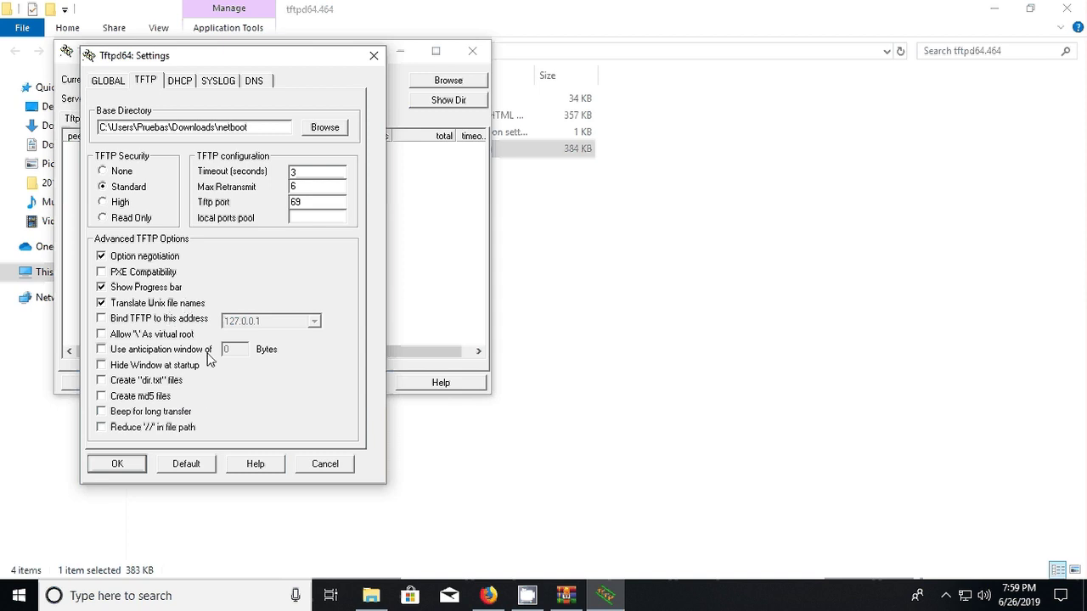
# Step: Set the TFTP security to None and enable the DHCP Server service in the global settings
pyautogui.click(122, 172)
pyautogui.click(180, 82)
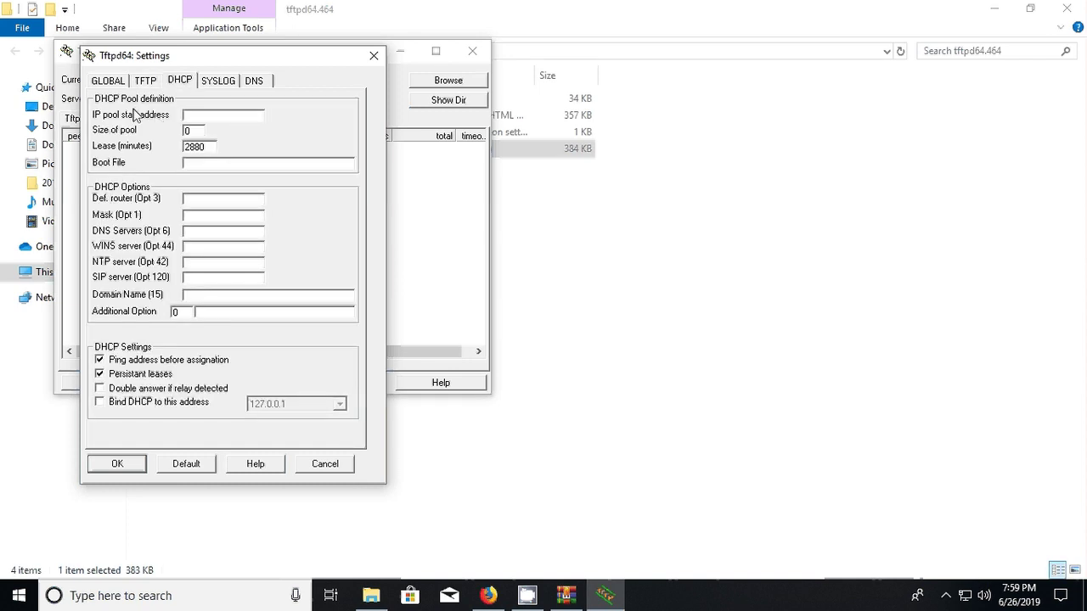
pyautogui.click(108, 84)
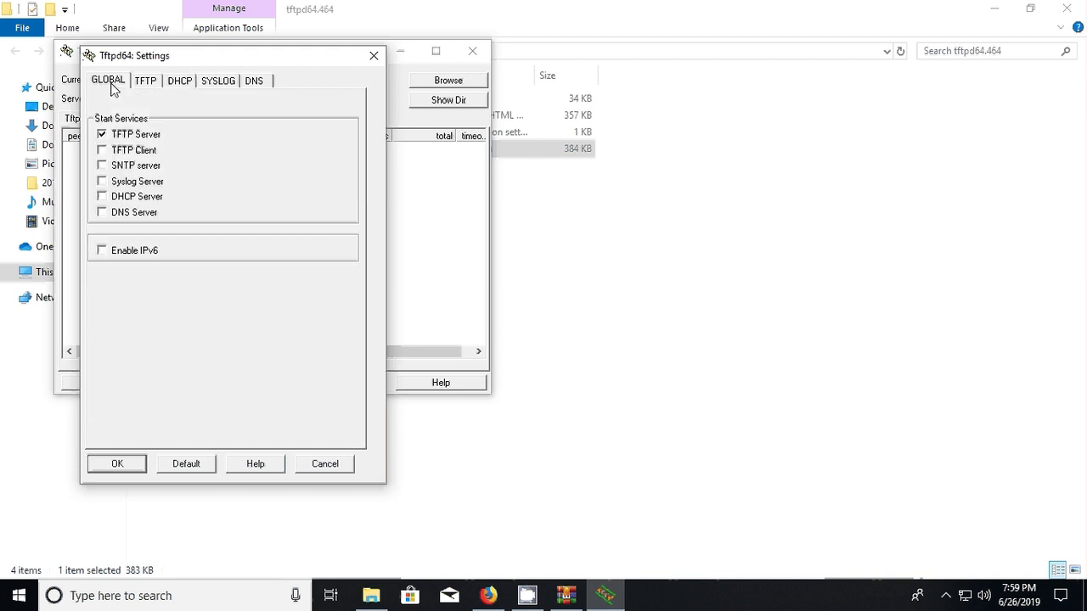
pyautogui.click(143, 199)
# Step: Define the DHCP pool with start address 192.168.0.100, pool size 16 and boot file pxelinux.0
pyautogui.click(186, 85)
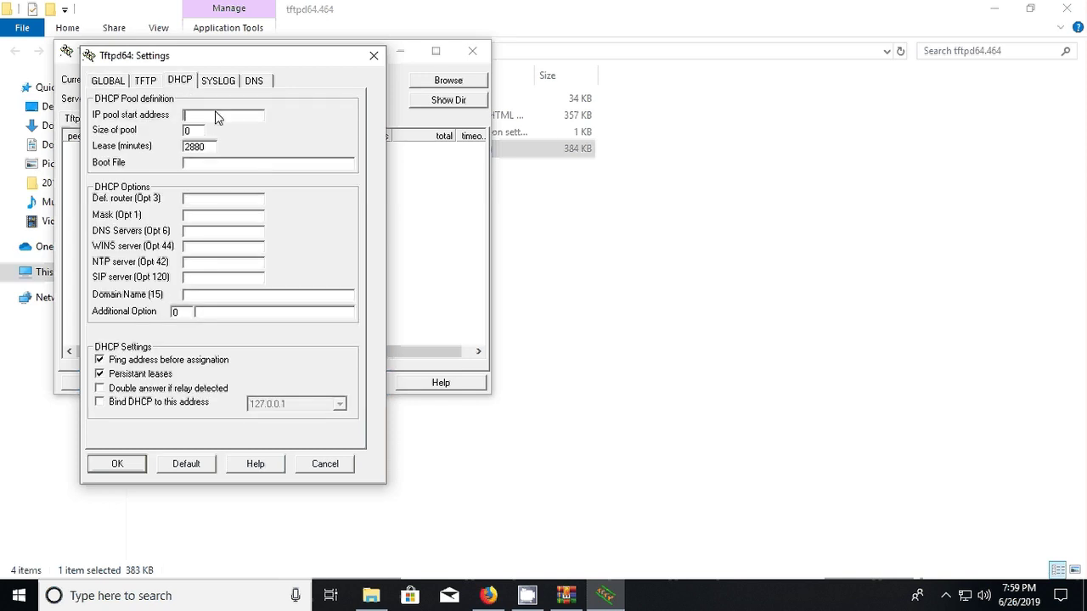
pyautogui.click(220, 114)
pyautogui.write('192.168.1.100')
pyautogui.click(287, 164)
pyautogui.write('pxelinux.')
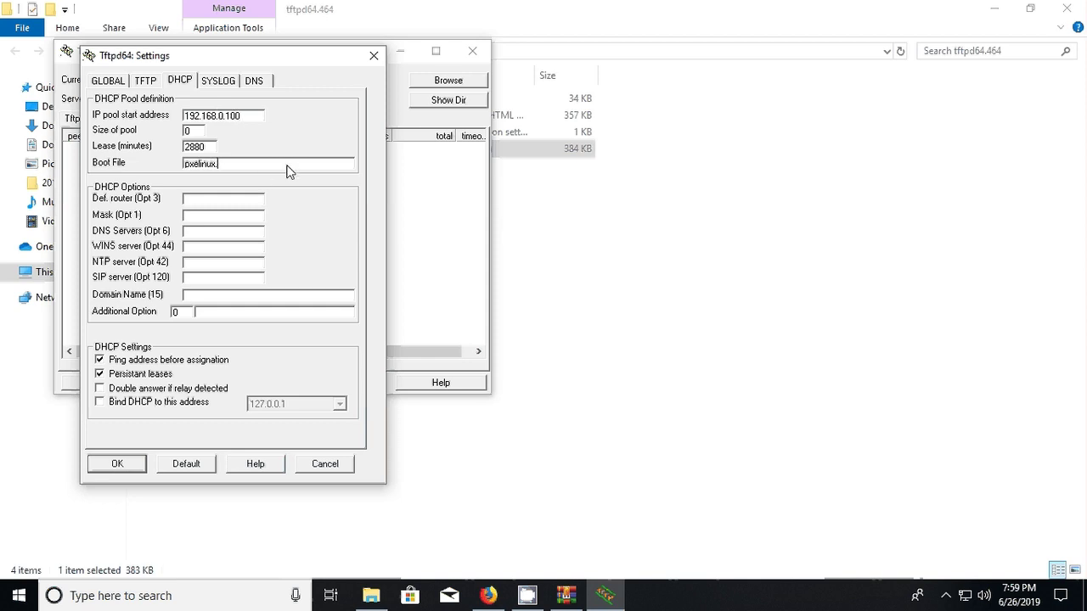
pyautogui.write('0')
pyautogui.click(233, 204)
pyautogui.moveTo(209, 133); pyautogui.dragTo(182, 152)
pyautogui.write('16')
pyautogui.press('Tab')
pyautogui.press('End')
# Step: Set the DHCP default router to 192.168.0.1 and the mask to 255.255.255.0, and save the settings
pyautogui.click(247, 204)
pyautogui.write('192.168.0.1')
pyautogui.press('Tab')
pyautogui.write('25')
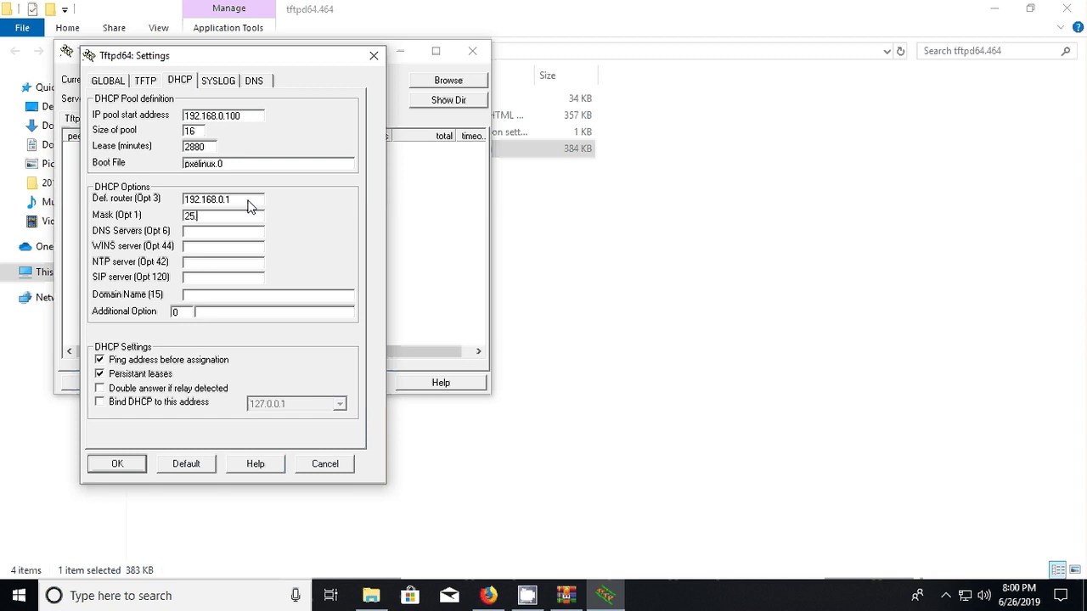
pyautogui.write('5.255.255.0')
pyautogui.click(156, 81)
pyautogui.click(177, 81)
pyautogui.click(151, 81)
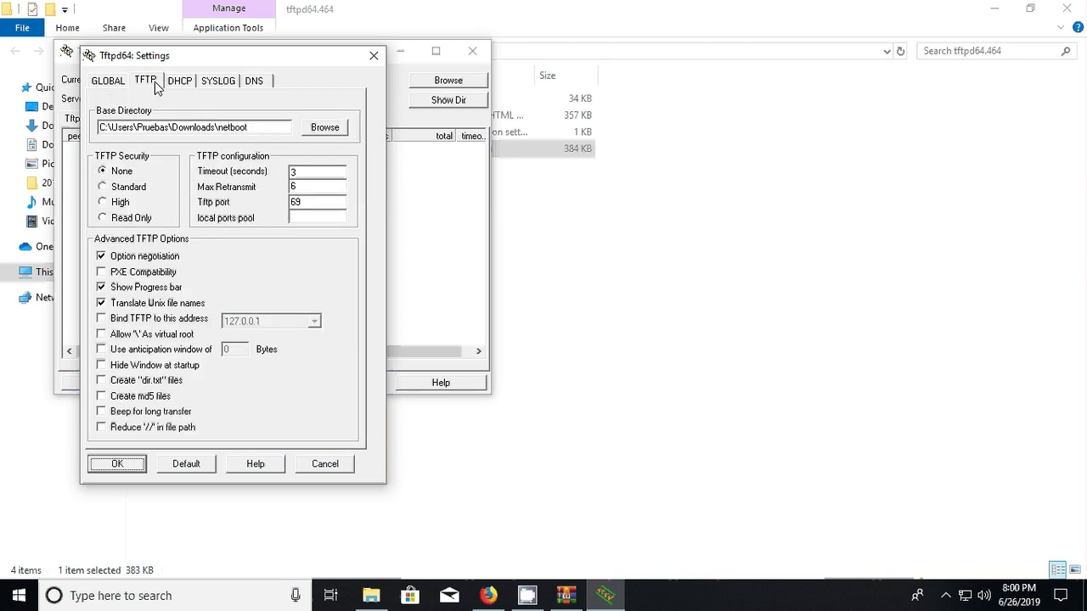
pyautogui.click(118, 465)
pyautogui.click(231, 293)
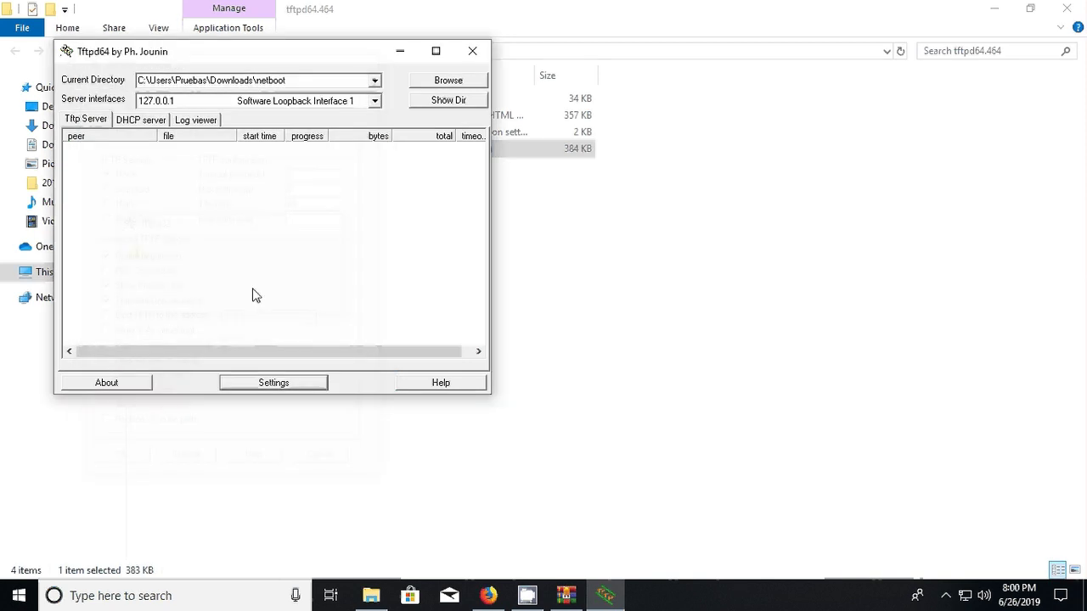
# Step: Close Tftpd64 and run it again as administrator so the new settings take effect
pyautogui.click(473, 51)
pyautogui.rightClick(268, 153)
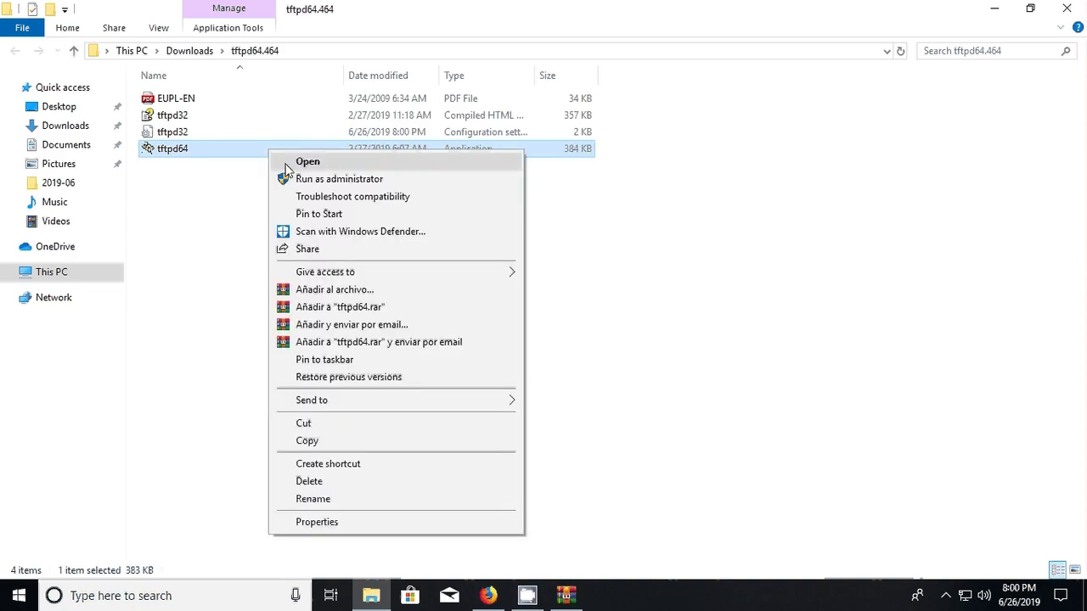
pyautogui.click(293, 178)
pyautogui.click(478, 422)
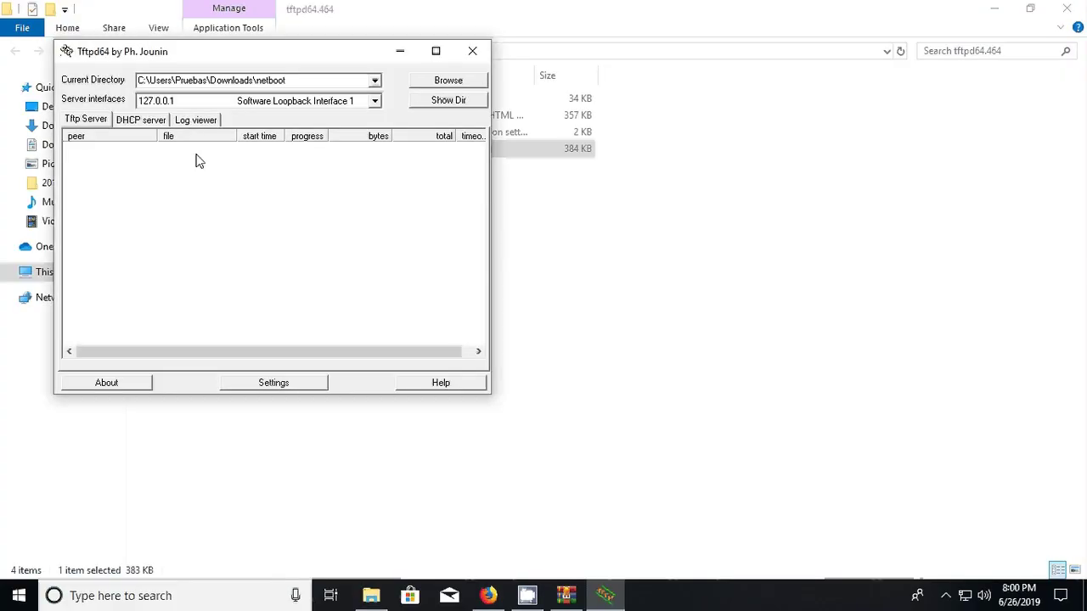
# Step: Review the saved TFTP, DHCP and global settings in Tftpd64 and close them without changes
pyautogui.click(272, 382)
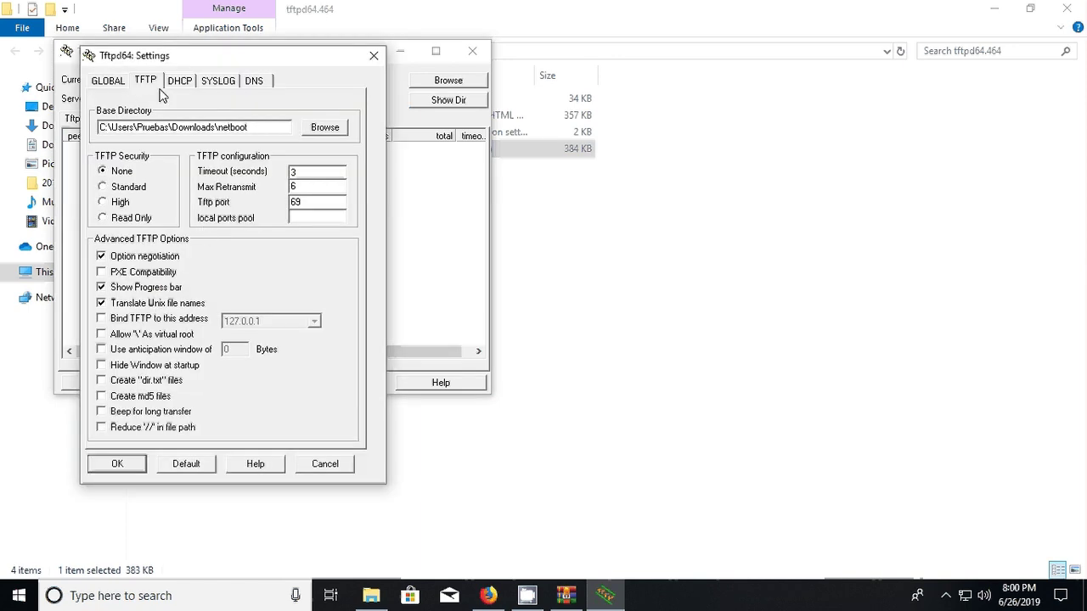
pyautogui.click(180, 84)
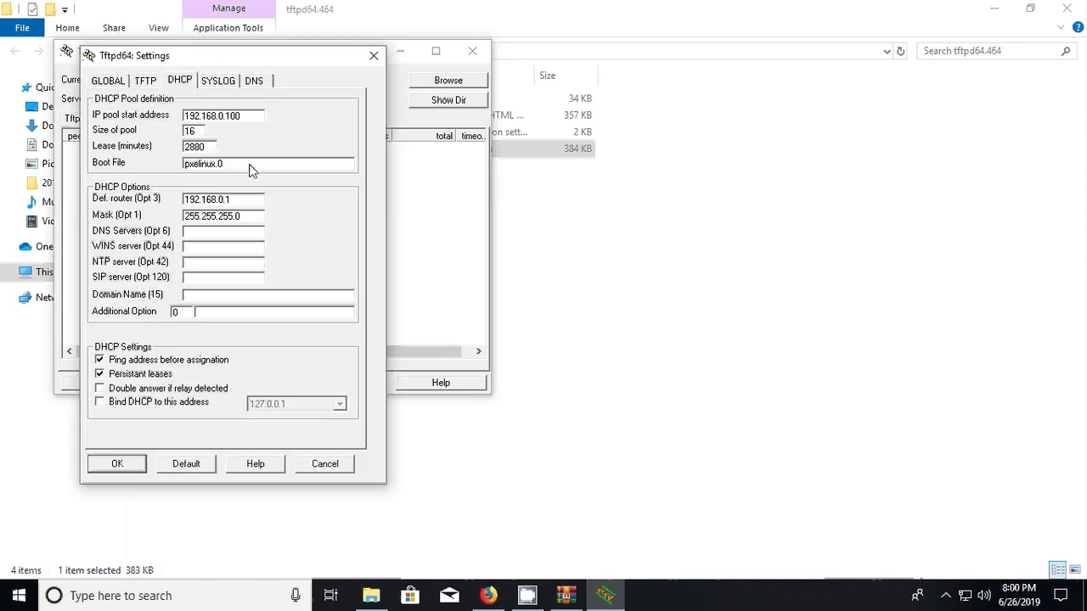
pyautogui.click(110, 84)
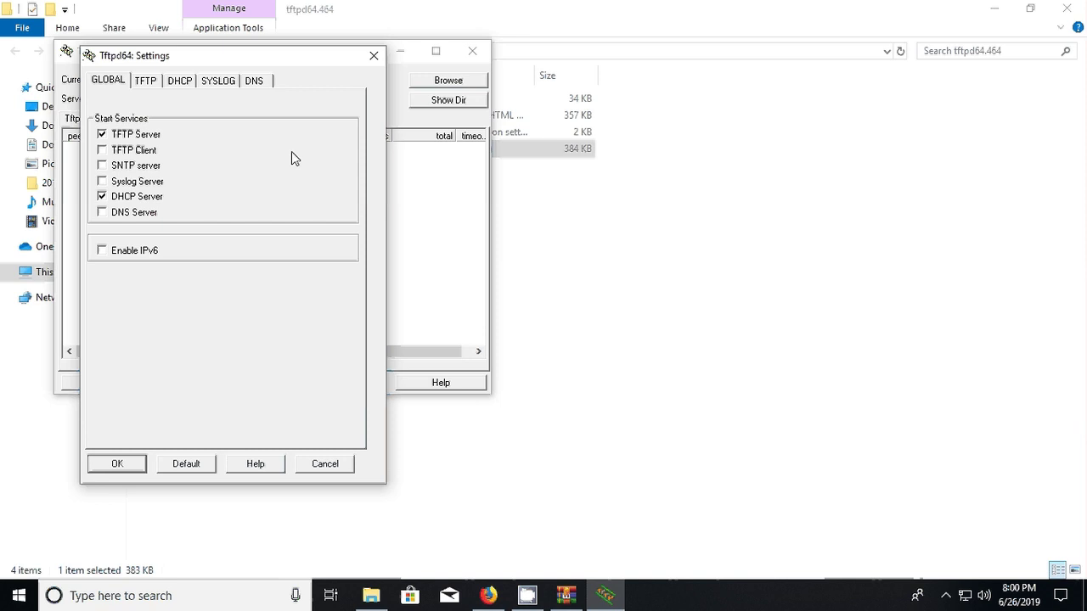
pyautogui.click(190, 83)
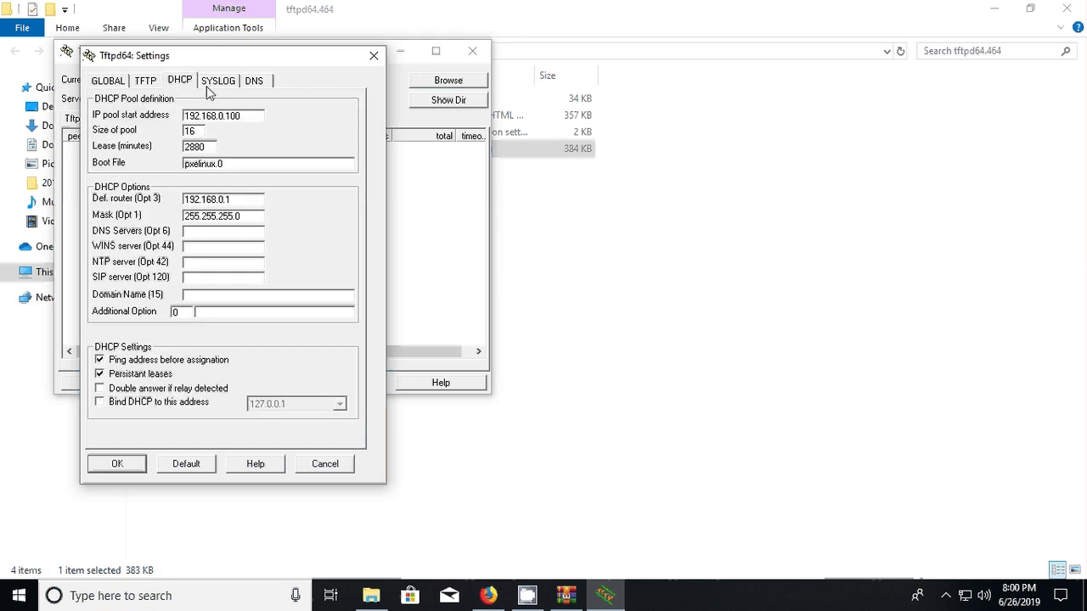
pyautogui.click(374, 55)
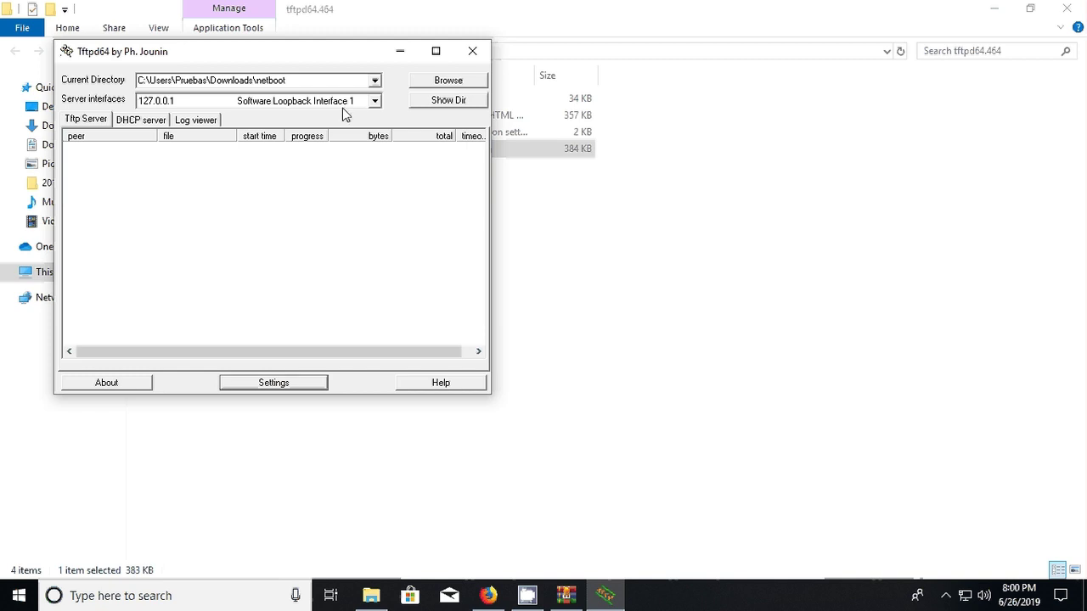
# Step: Minimize Tftpd64 and select the netboot.tar archive in the Downloads folder
pyautogui.click(400, 51)
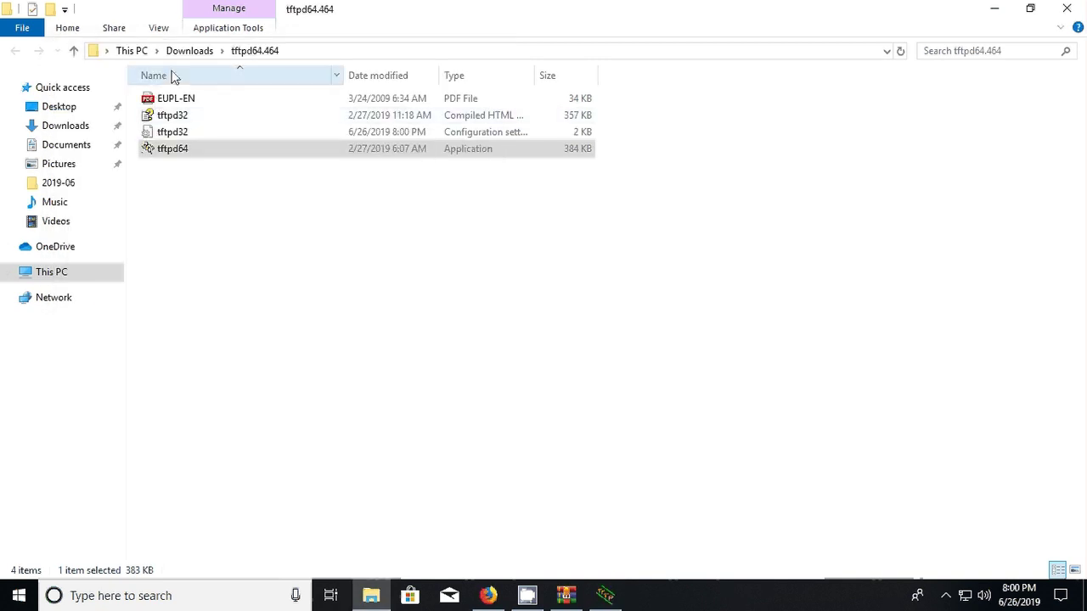
pyautogui.click(194, 50)
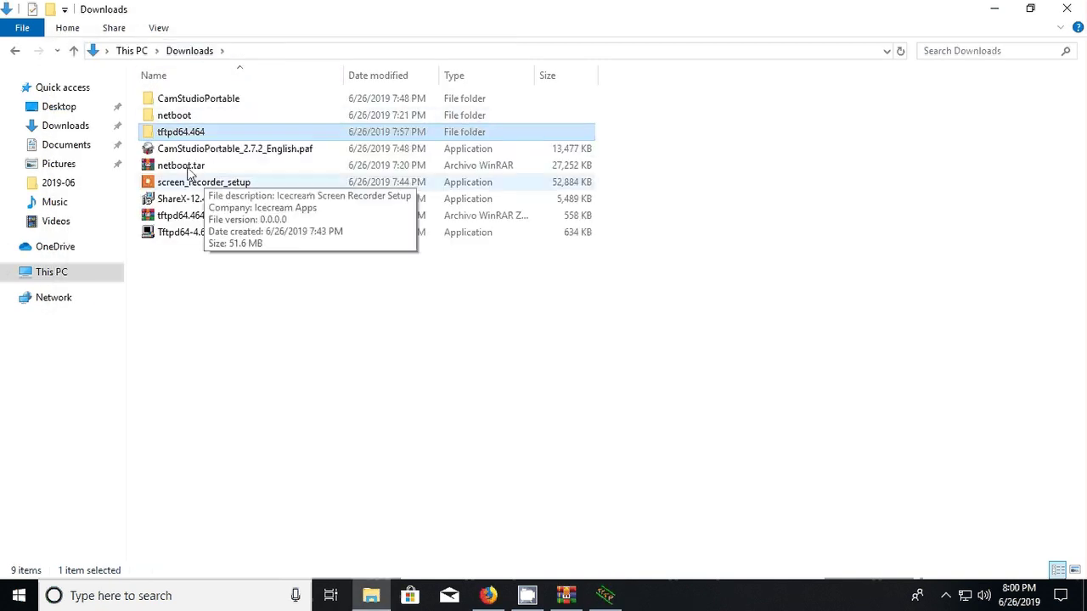
pyautogui.click(255, 167)
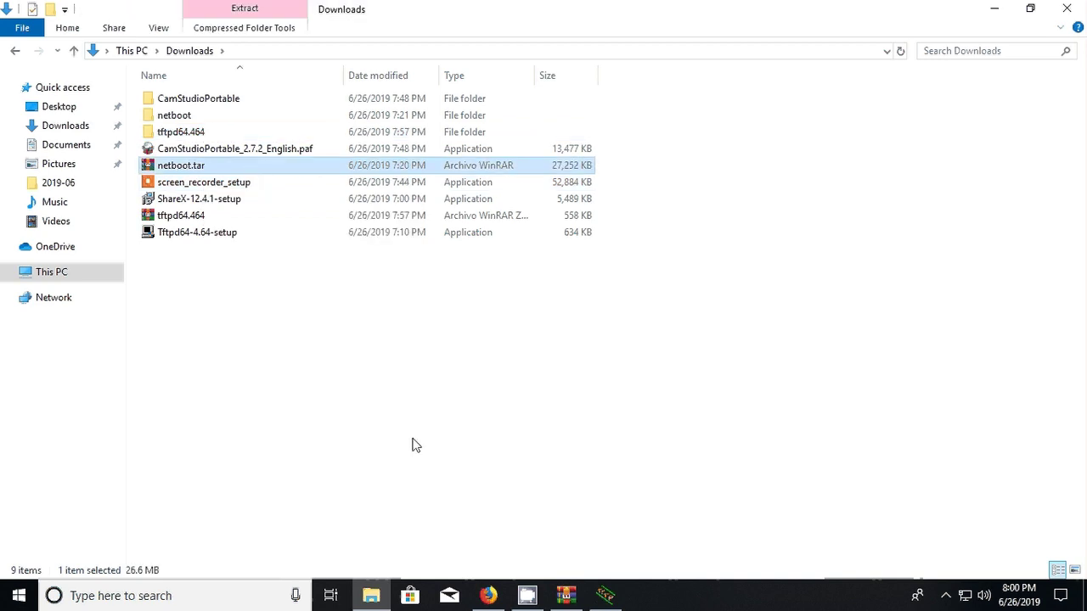
# Step: Switch to Firefox and search the web in a new tab for "debian 9 netinstall"
pyautogui.click(501, 603)
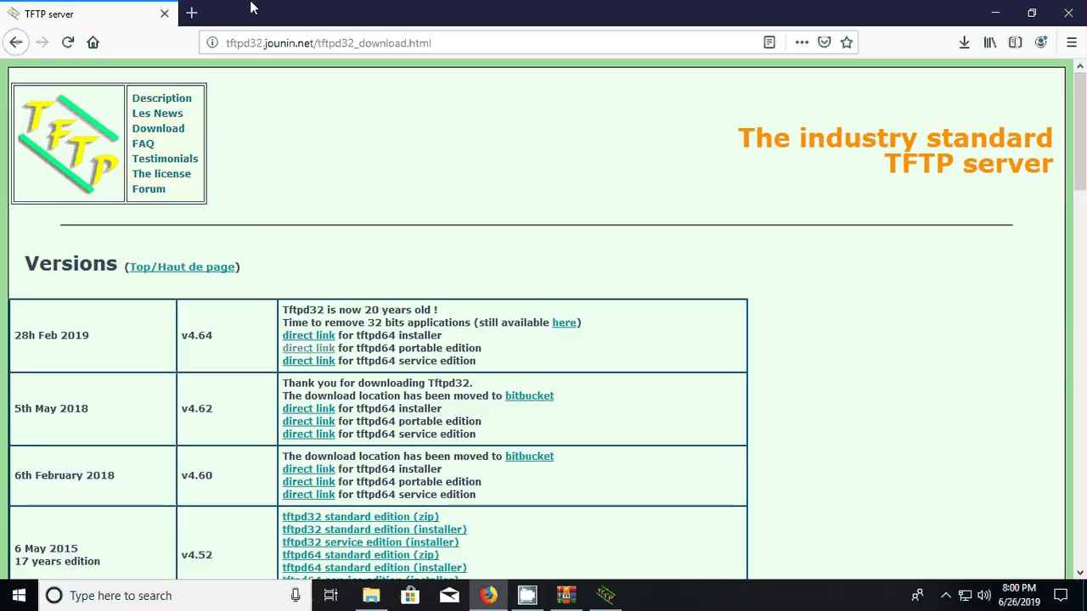
pyautogui.click(190, 12)
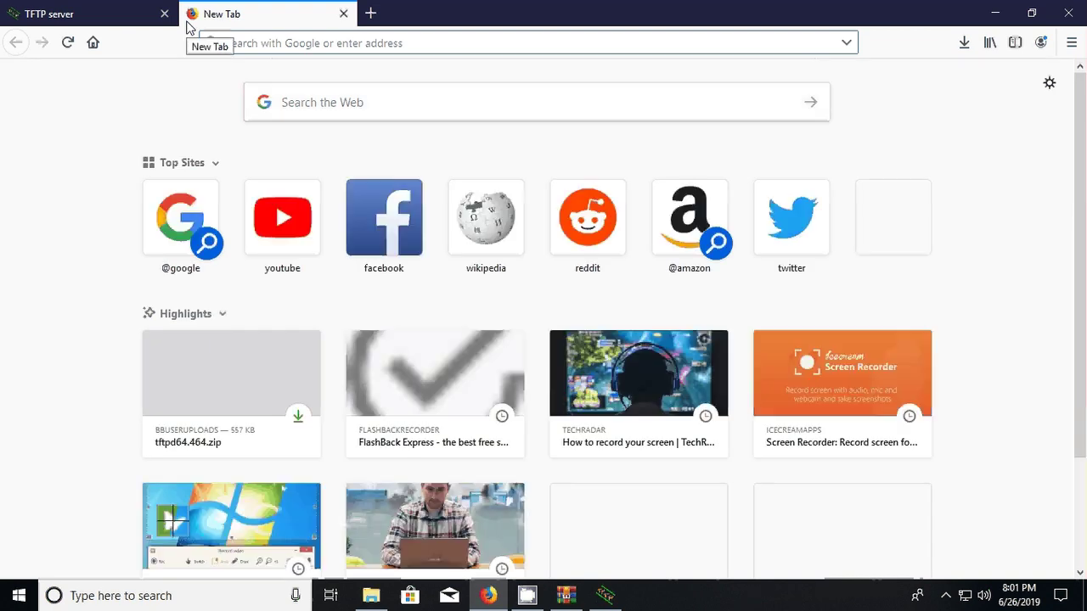
pyautogui.write('debian')
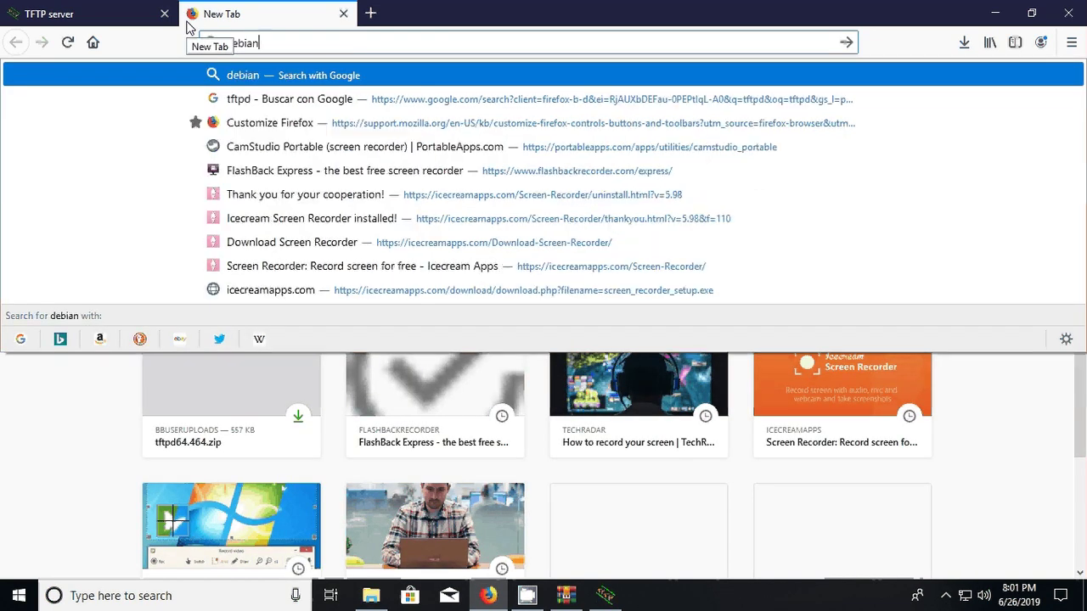
pyautogui.write(' 9 net')
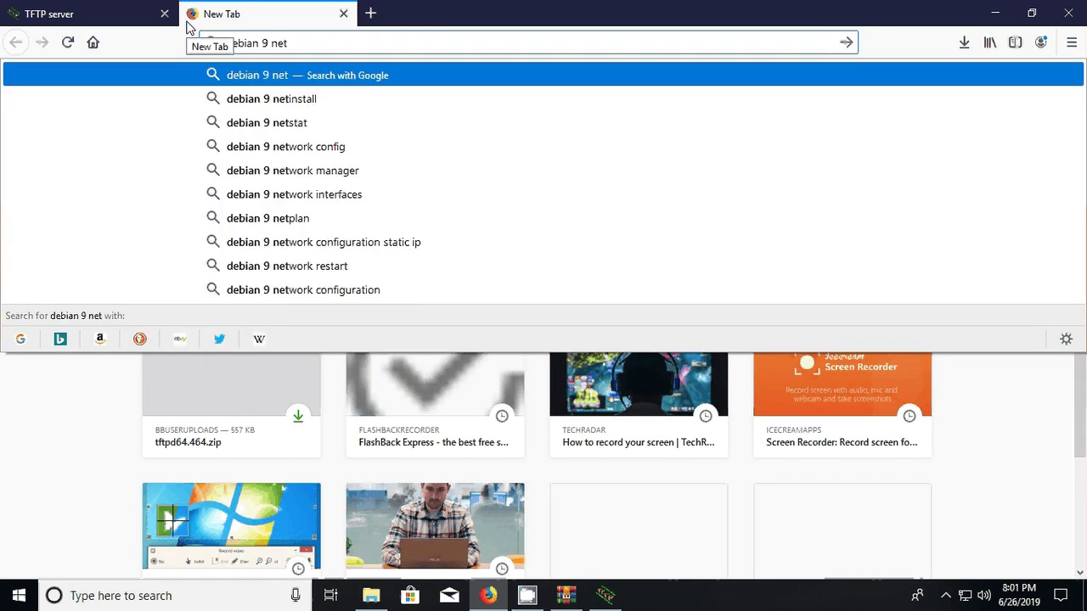
pyautogui.write('install')
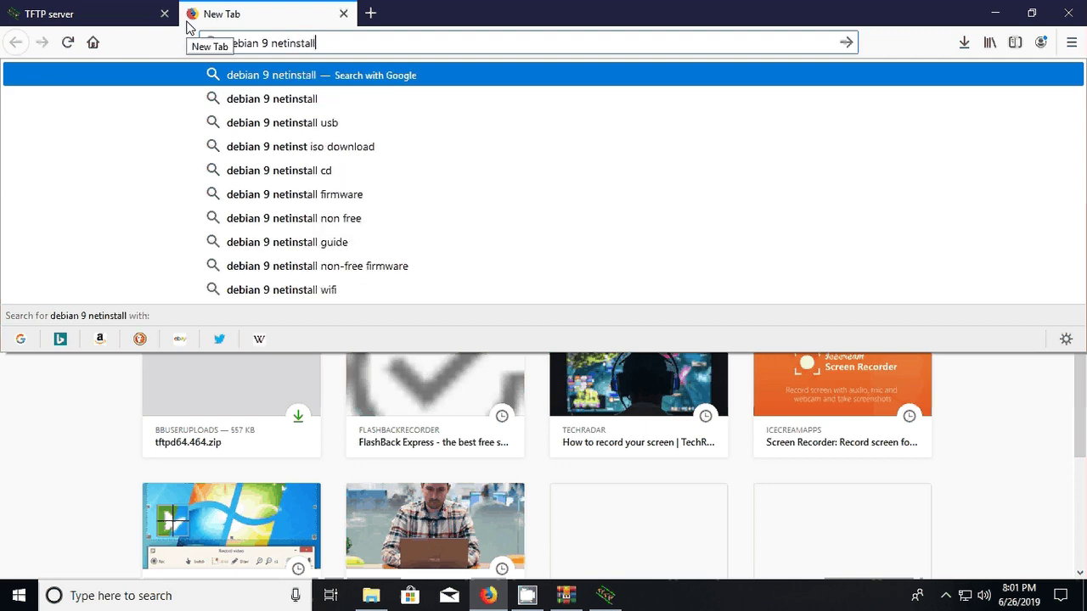
pyautogui.press('Return')
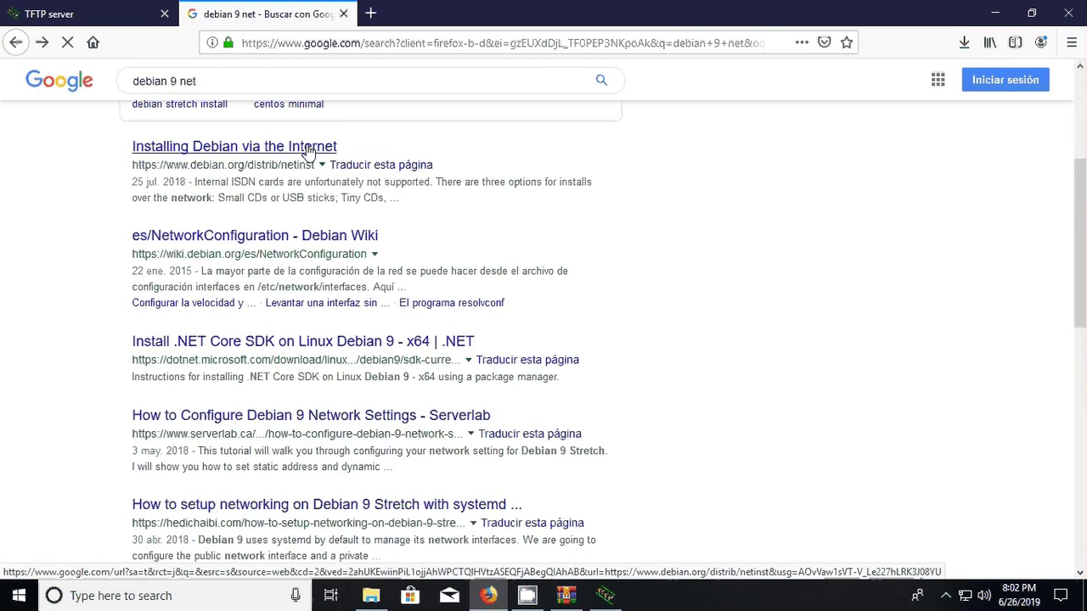
# Step: Open the "Installing Debian via the Internet" result and find the image links for network boot
pyautogui.click(310, 146)
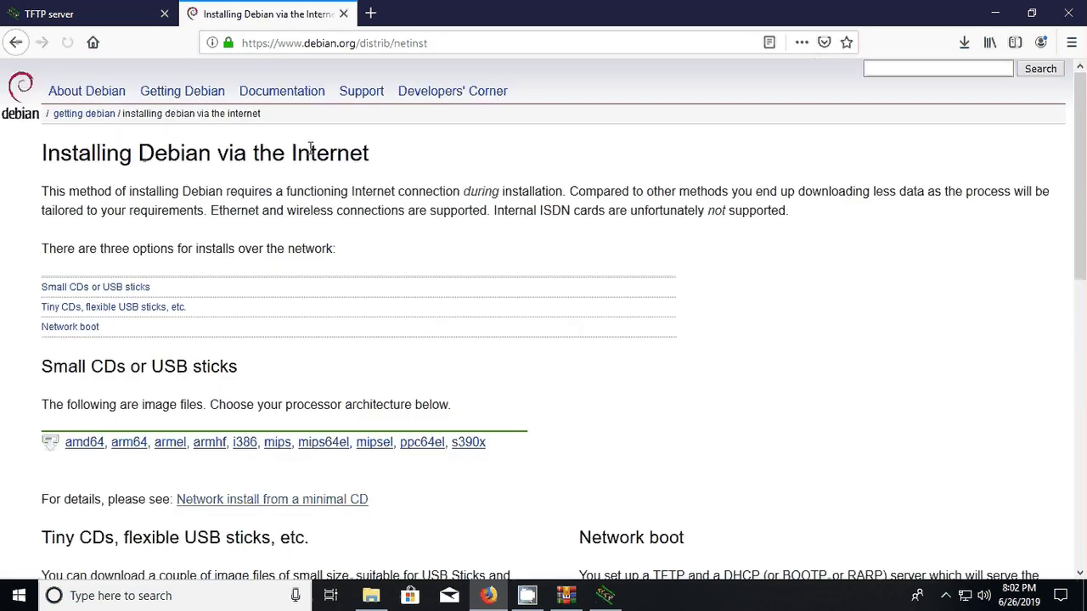
pyautogui.scroll(-3, 343, 231)
pyautogui.scroll(2, 488, 371)
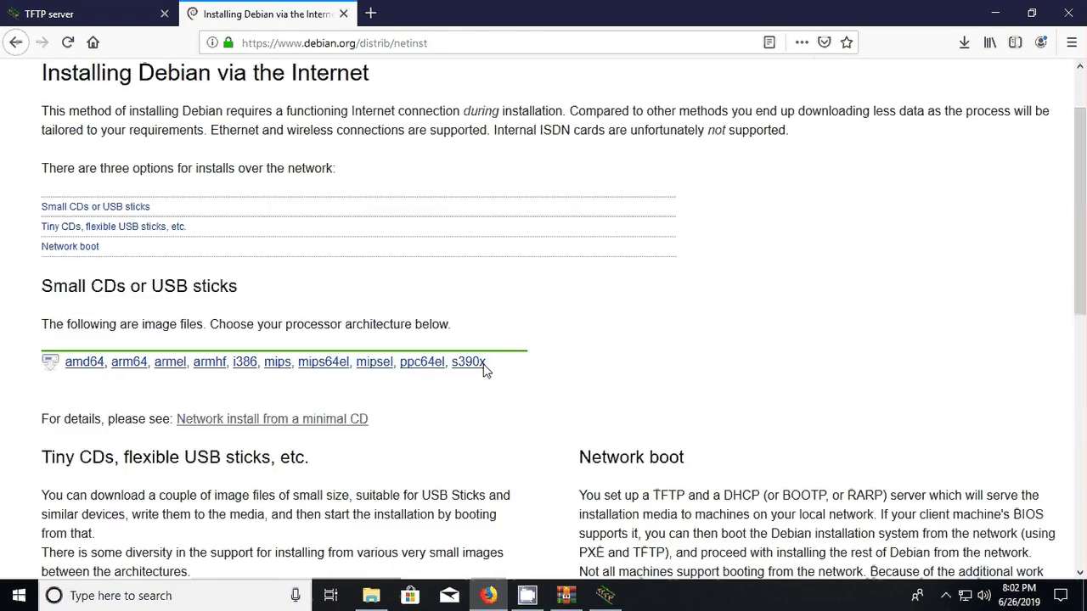
pyautogui.scroll(1, 486, 371)
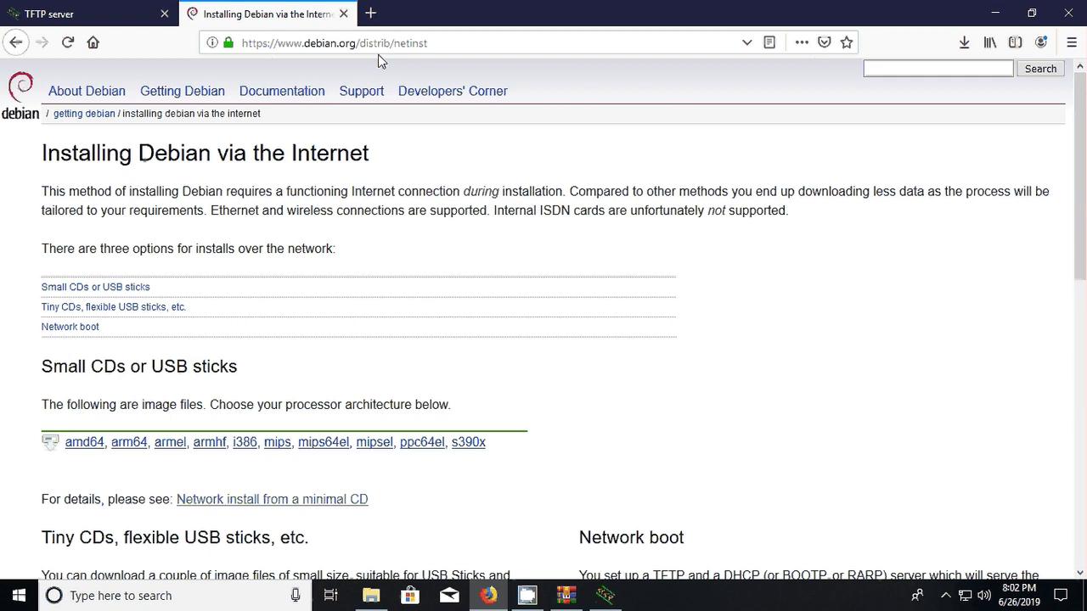
pyautogui.scroll(-6, 594, 279)
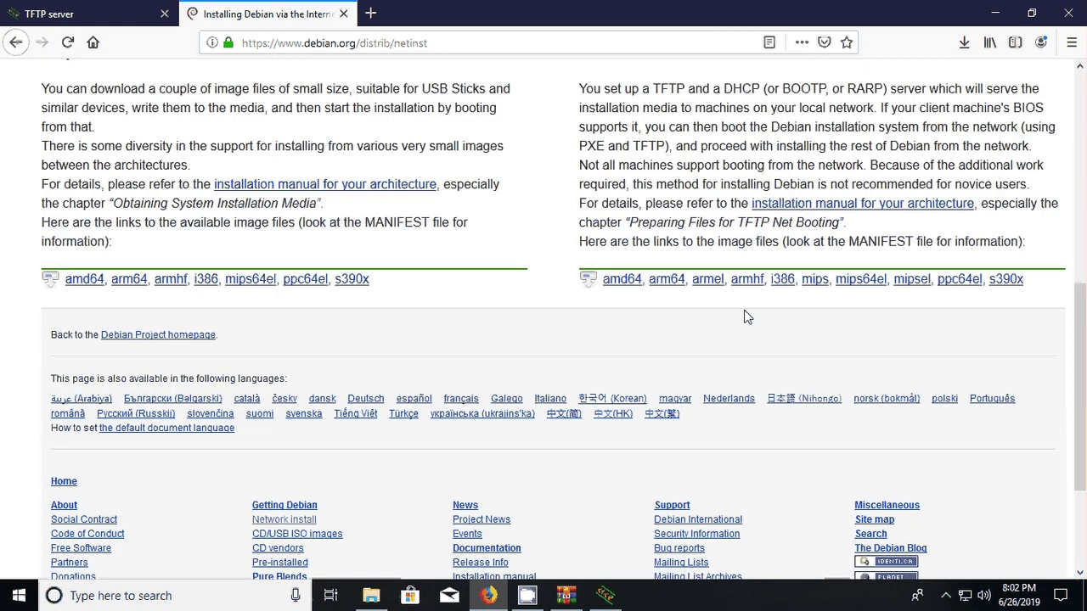
pyautogui.scroll(2, 748, 316)
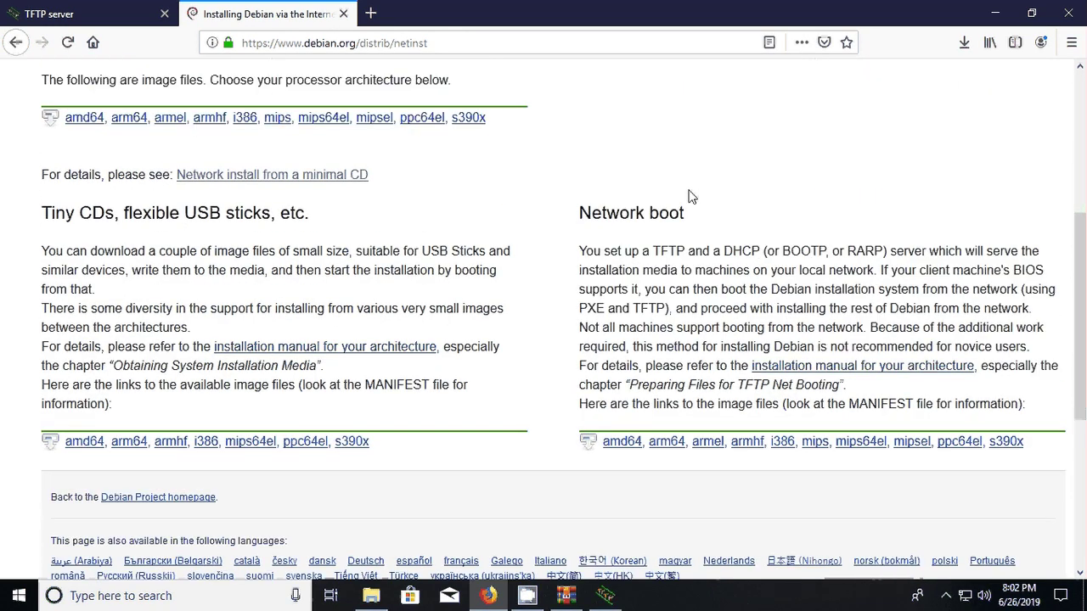
# Step: Download netboot.tar.gz from the netboot folder of the i386 network boot images and check the download
pyautogui.click(787, 448)
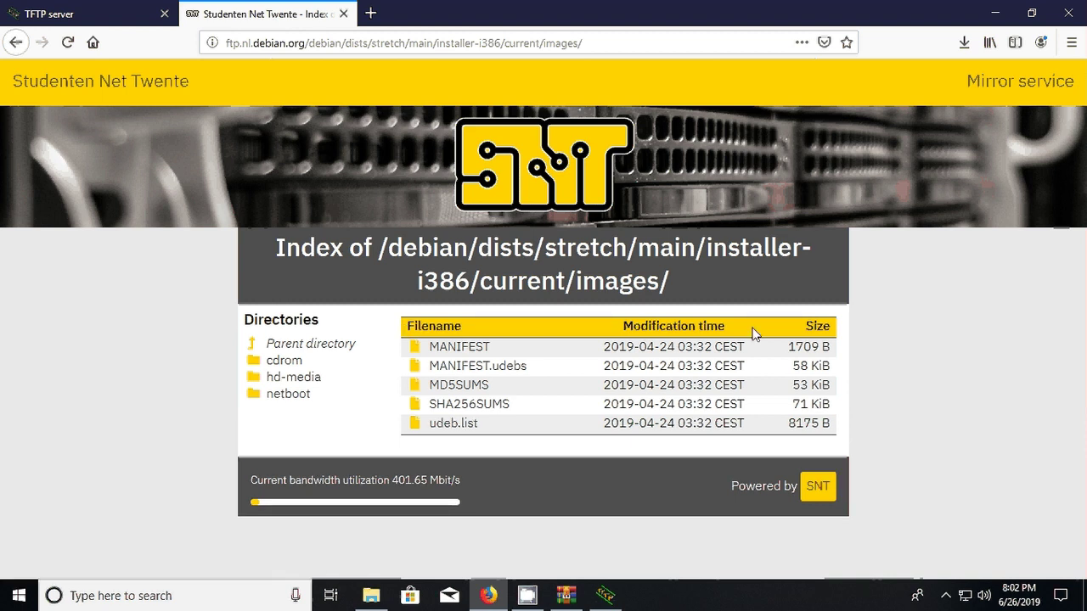
pyautogui.click(290, 397)
pyautogui.click(504, 372)
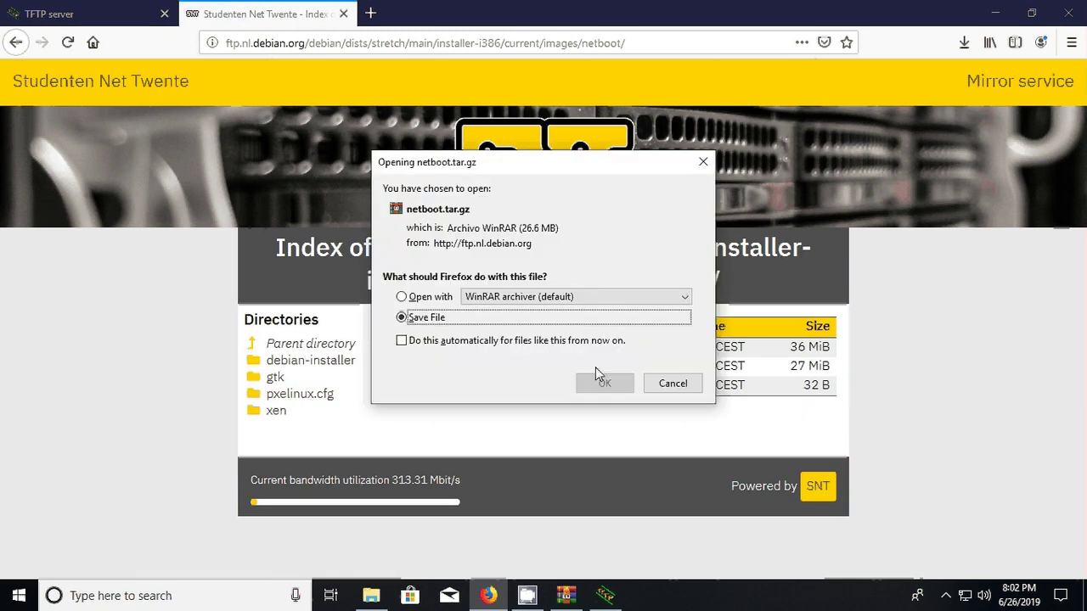
pyautogui.click(609, 383)
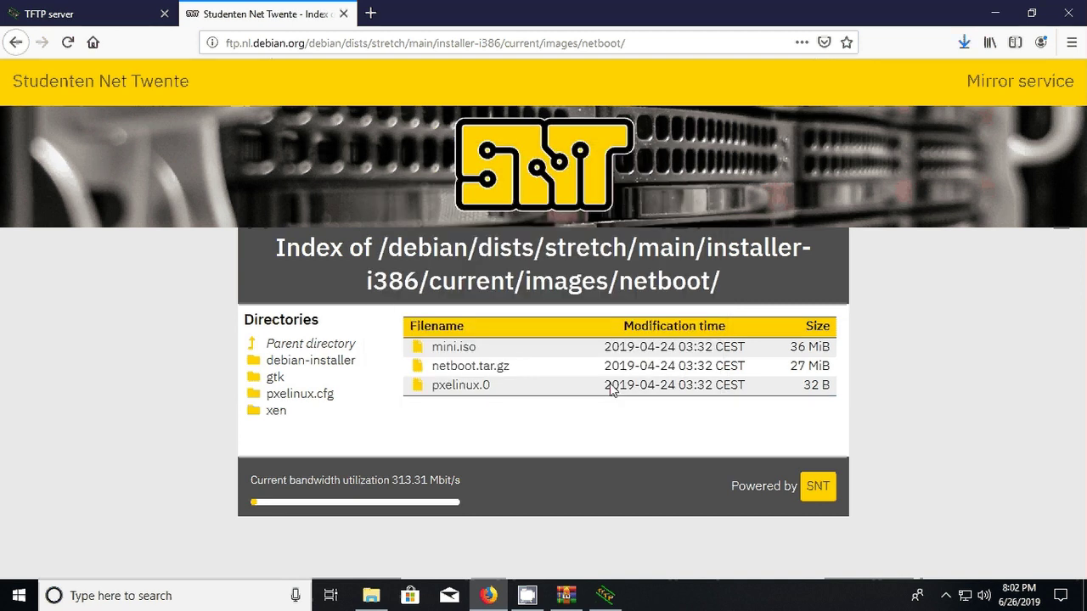
pyautogui.click(961, 48)
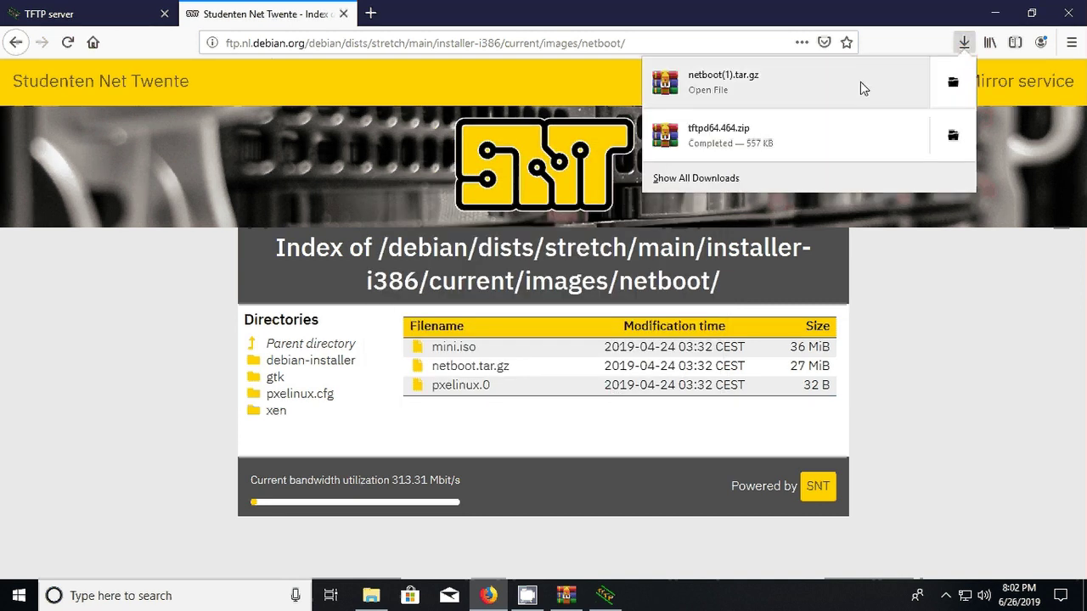
# Step: Switch to File Explorer, select netboot(1).tar in Downloads and view its extraction options
pyautogui.click(371, 595)
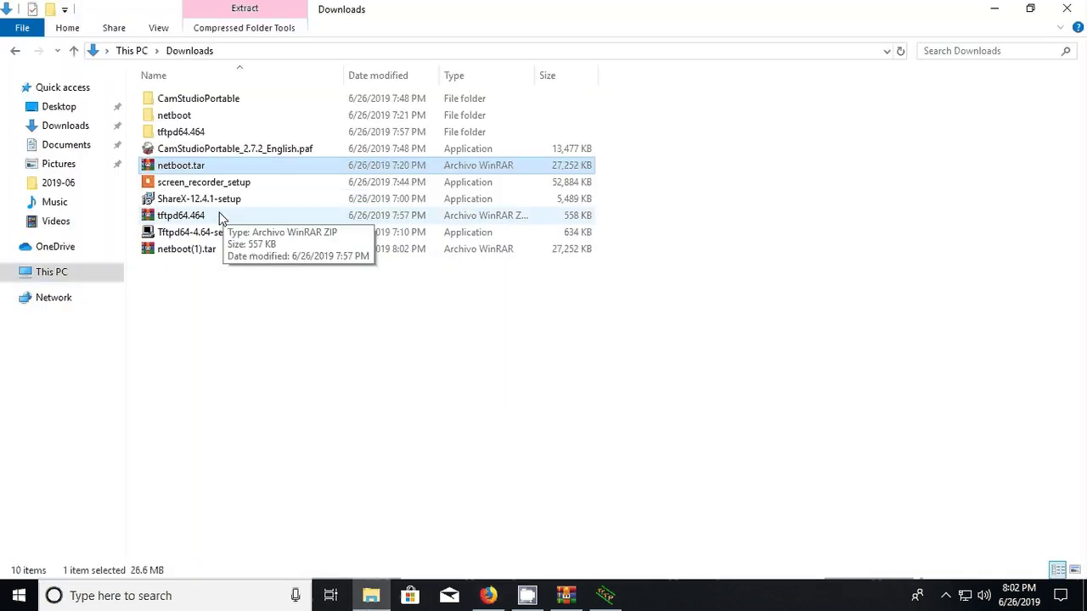
pyautogui.click(223, 251)
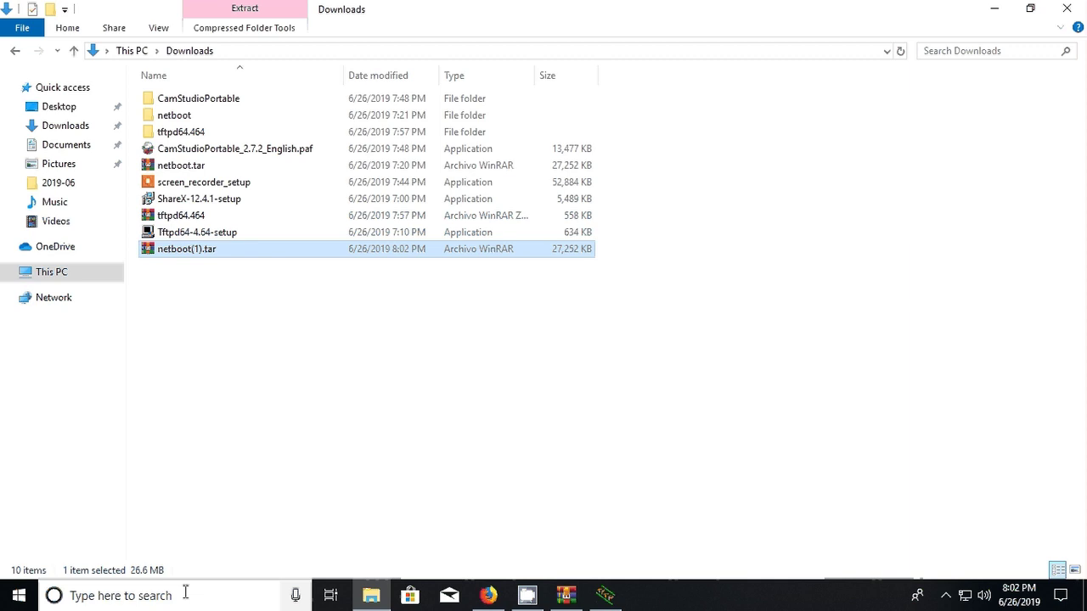
pyautogui.rightClick(221, 253)
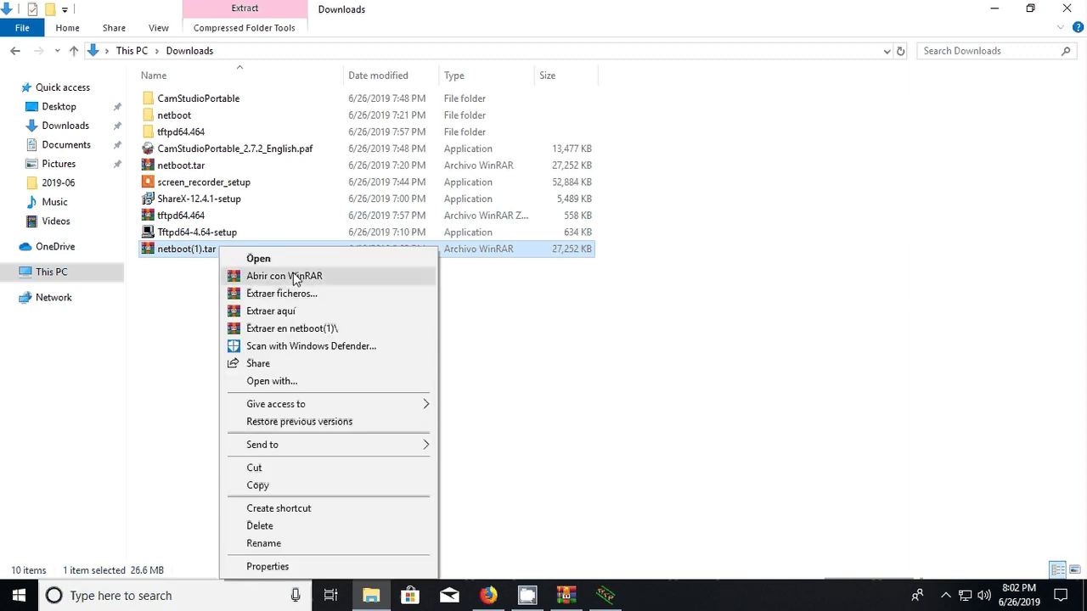
# Step: Search Windows for the WinRAR application
pyautogui.click(247, 597)
pyautogui.write('wi')
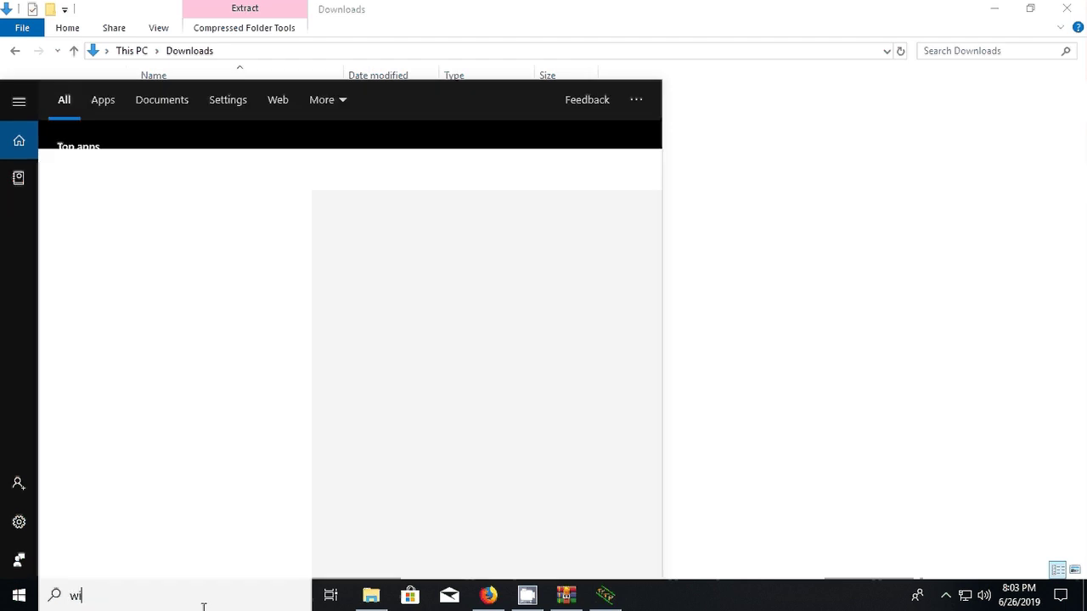
pyautogui.write('nrar')
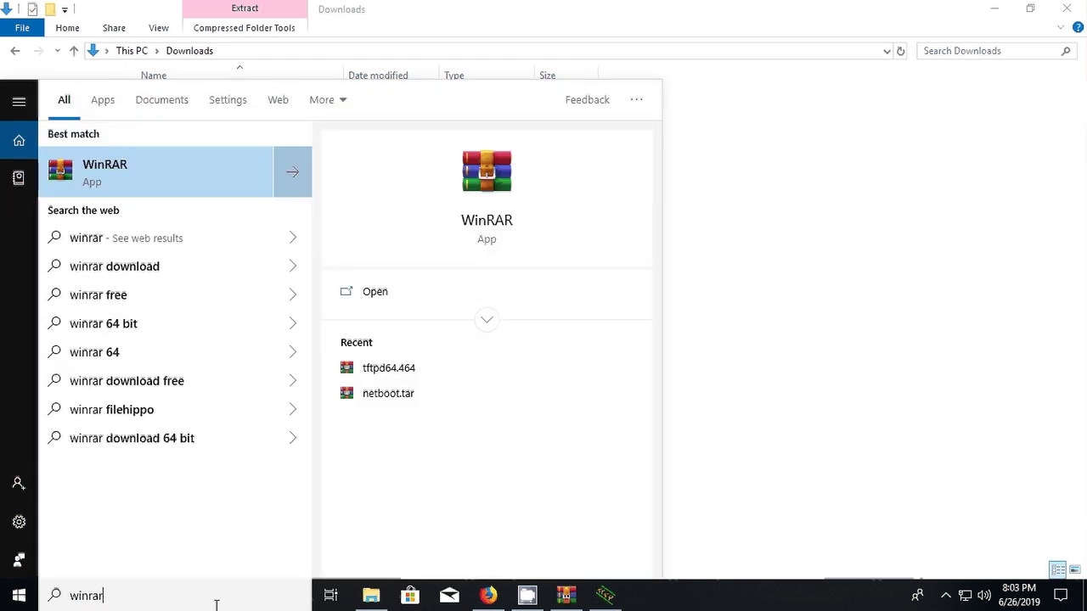
# Step: Run WinRAR as administrator, extract netboot.tar.gz into Downloads\netboot replacing all existing files, and check the pxelinux and ldlinux symlinks in Explorer
pyautogui.rightClick(210, 171)
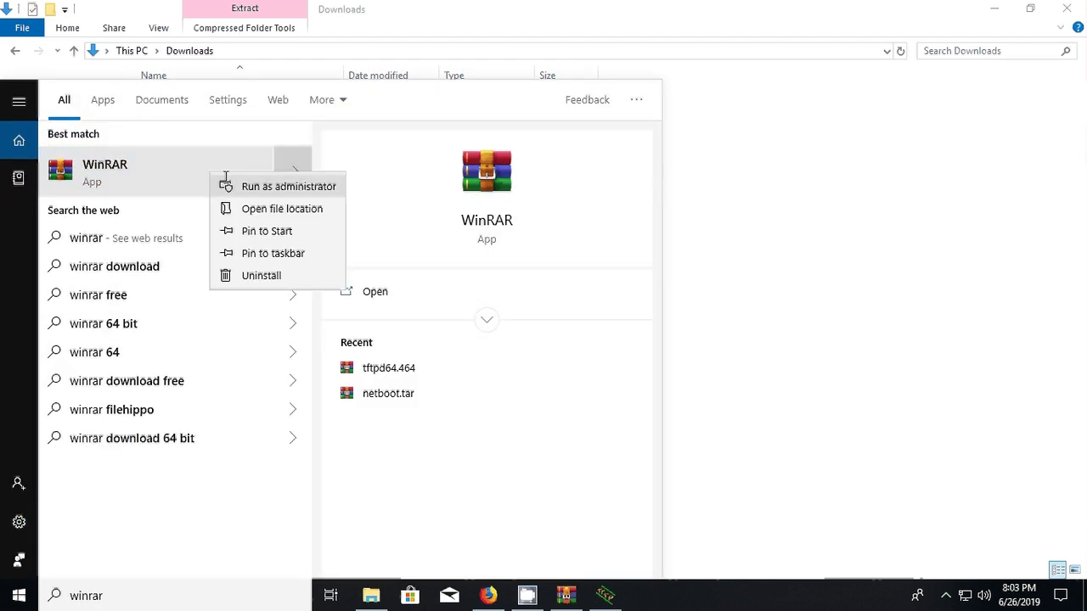
pyautogui.click(244, 181)
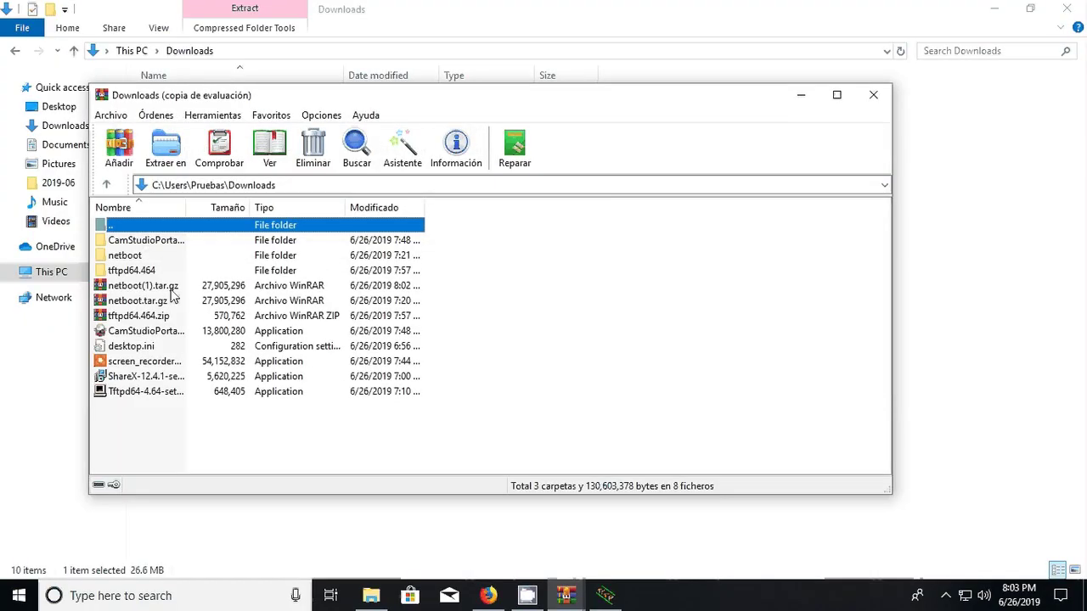
pyautogui.click(140, 301)
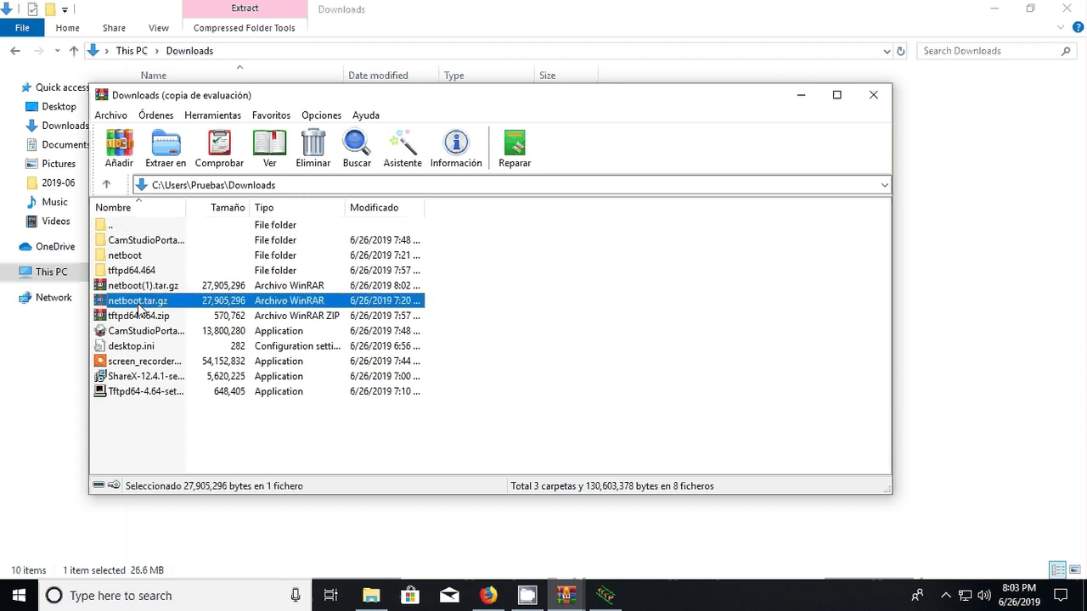
pyautogui.click(140, 285)
pyautogui.click(140, 301)
pyautogui.click(165, 153)
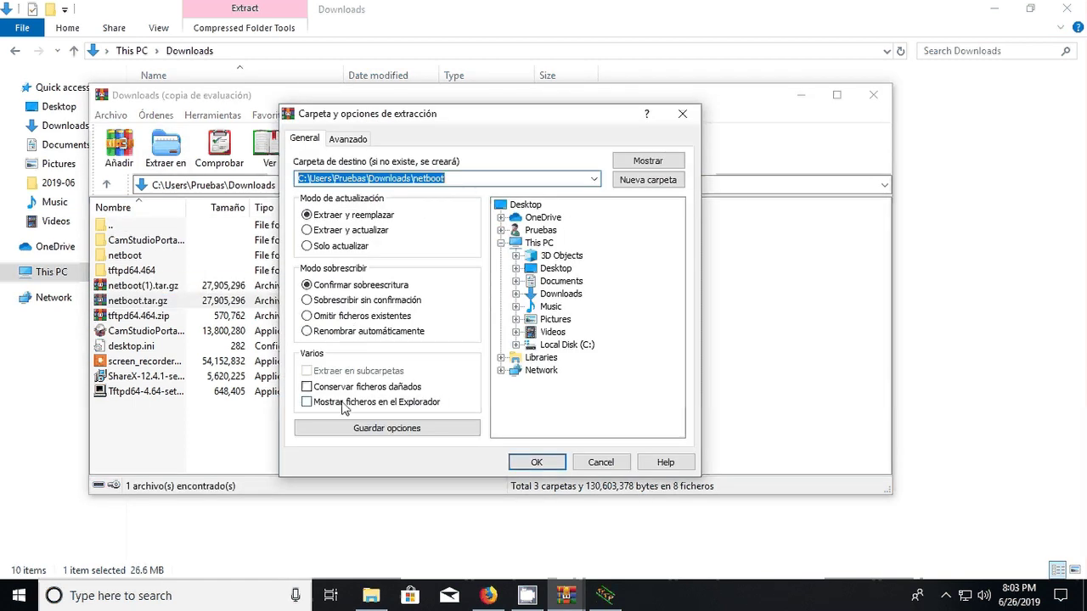
pyautogui.click(341, 175)
pyautogui.click(552, 463)
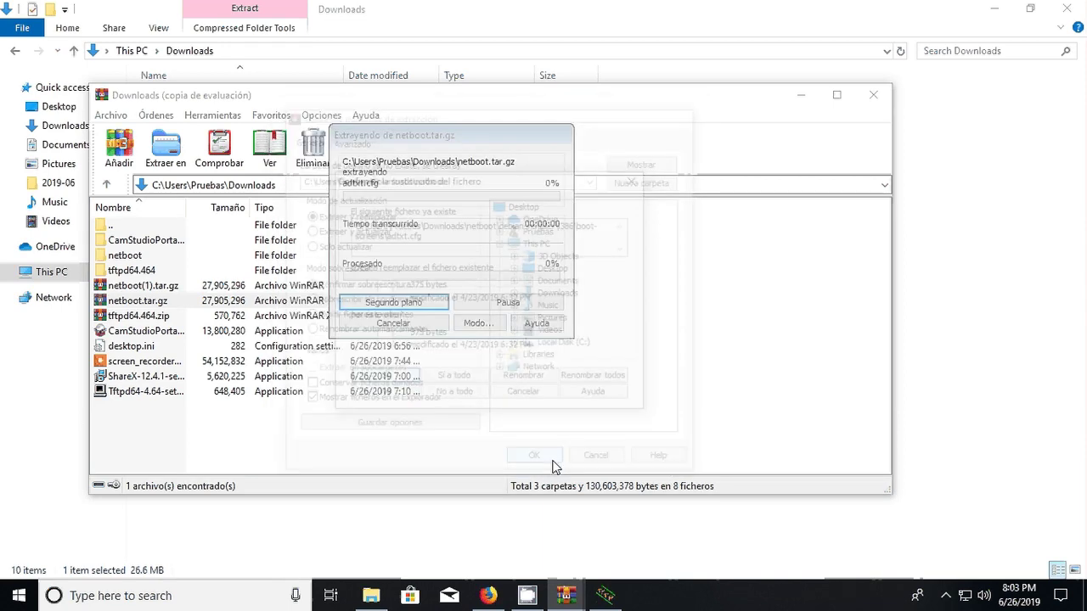
pyautogui.click(458, 382)
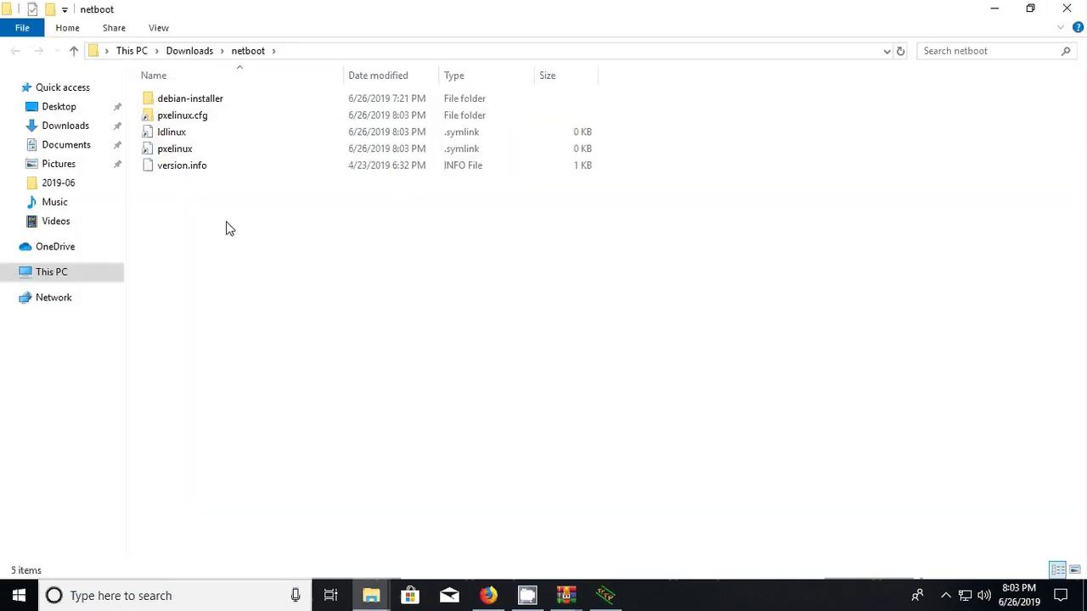
pyautogui.click(239, 151)
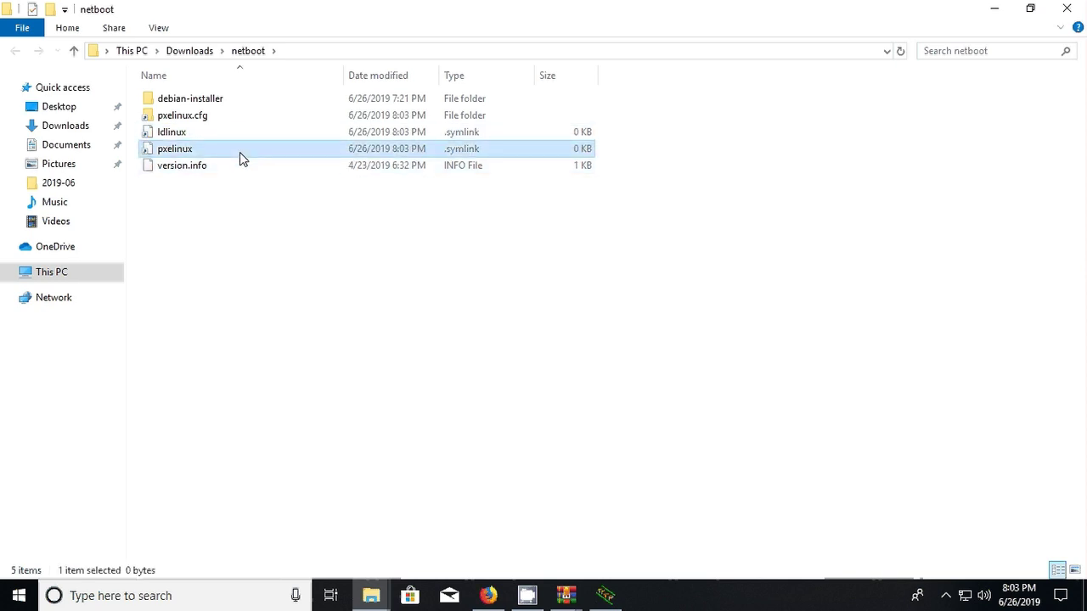
pyautogui.click(236, 134)
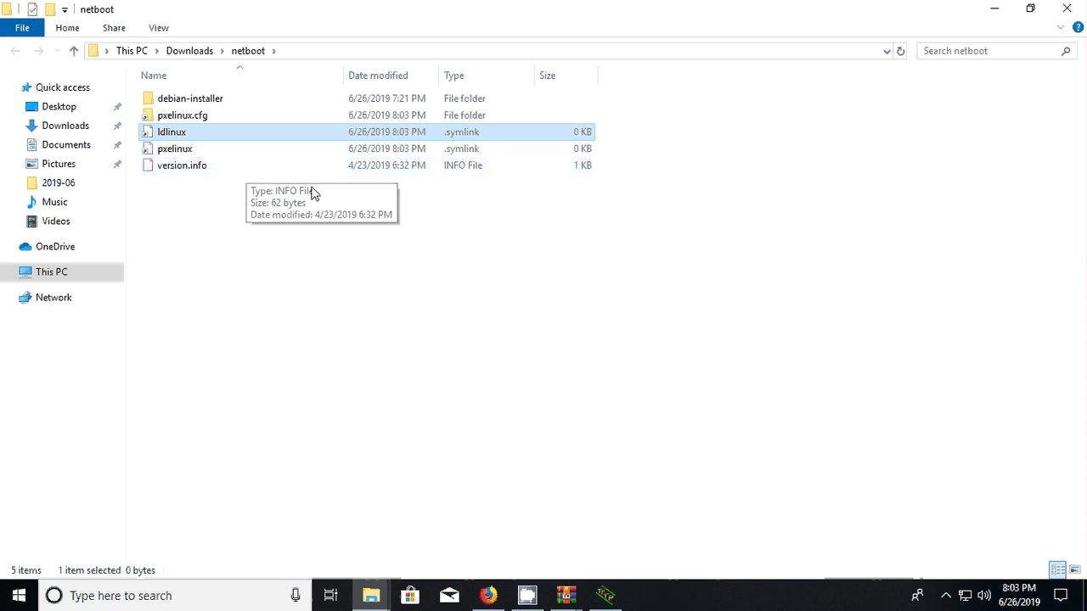
# Step: Switch to Tftpd64 and watch the log and DHCP server views for requests from the booting client
pyautogui.click(606, 596)
pyautogui.click(212, 120)
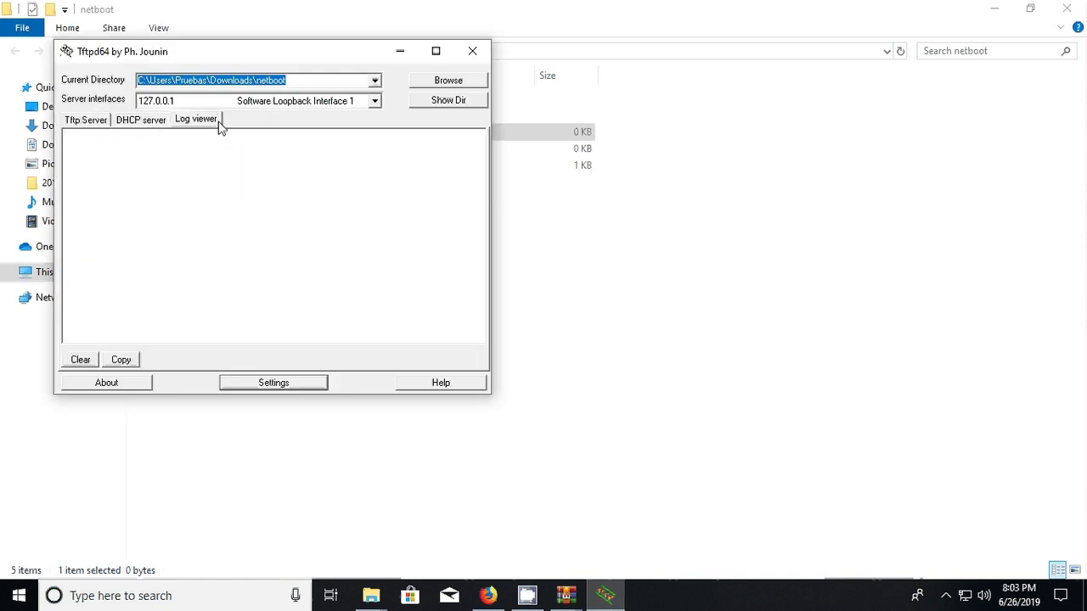
pyautogui.click(141, 124)
pyautogui.click(198, 123)
pyautogui.click(154, 120)
pyautogui.click(202, 120)
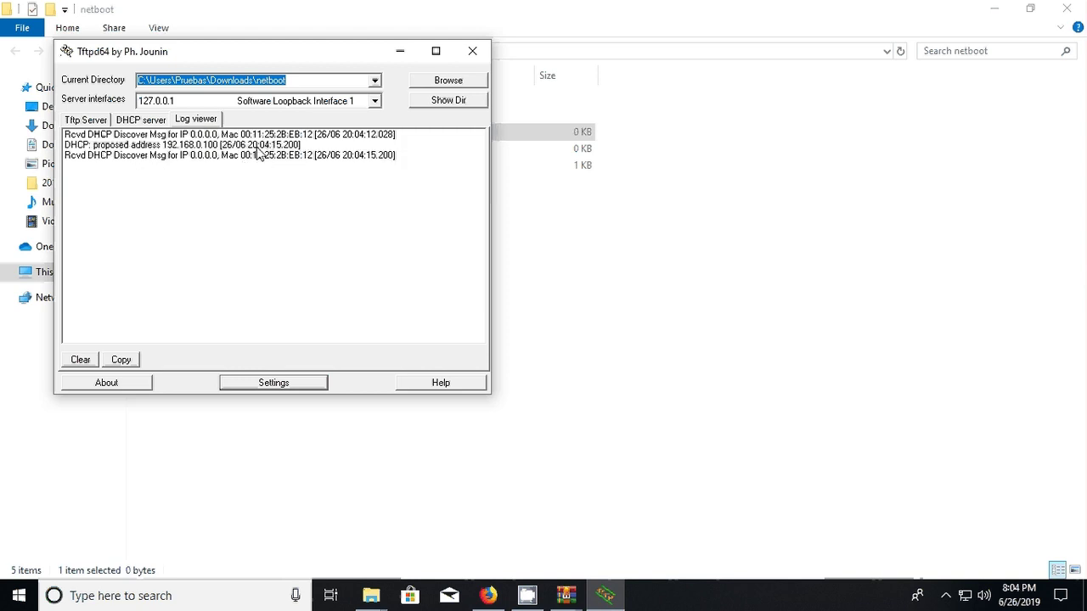
# Step: Examine the client's DHCP allocation, the logged file requests and the TFTP transfers, and maximize the window
pyautogui.click(143, 120)
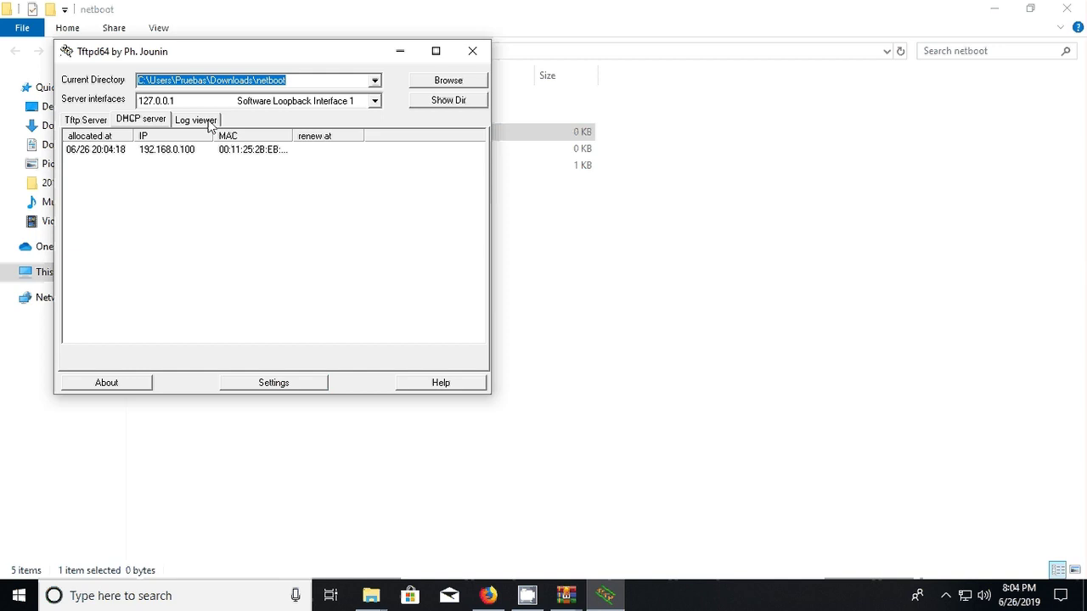
pyautogui.click(210, 124)
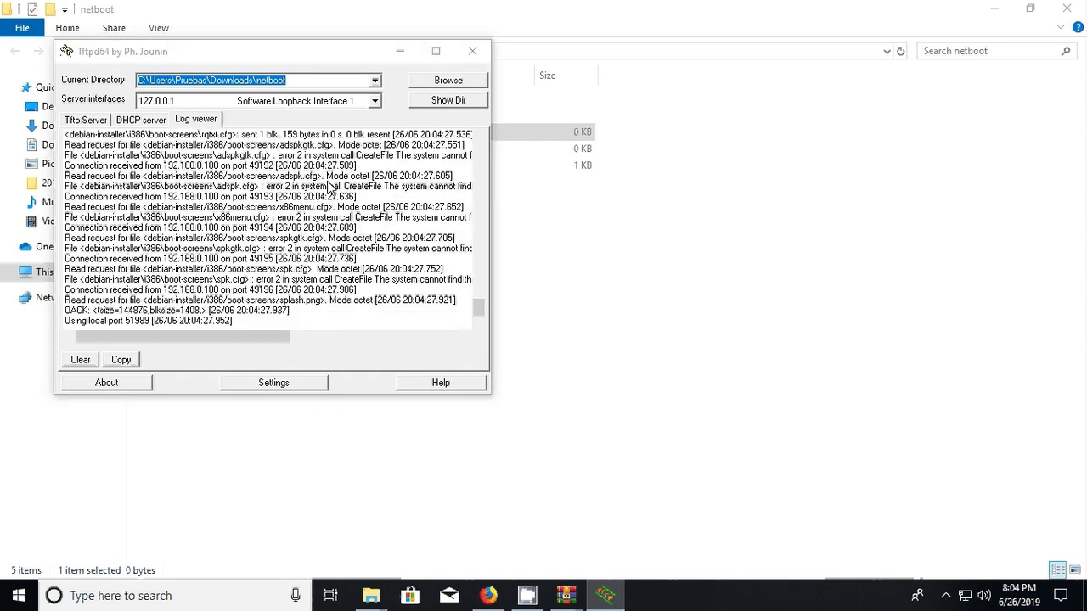
pyautogui.click(120, 120)
pyautogui.click(96, 122)
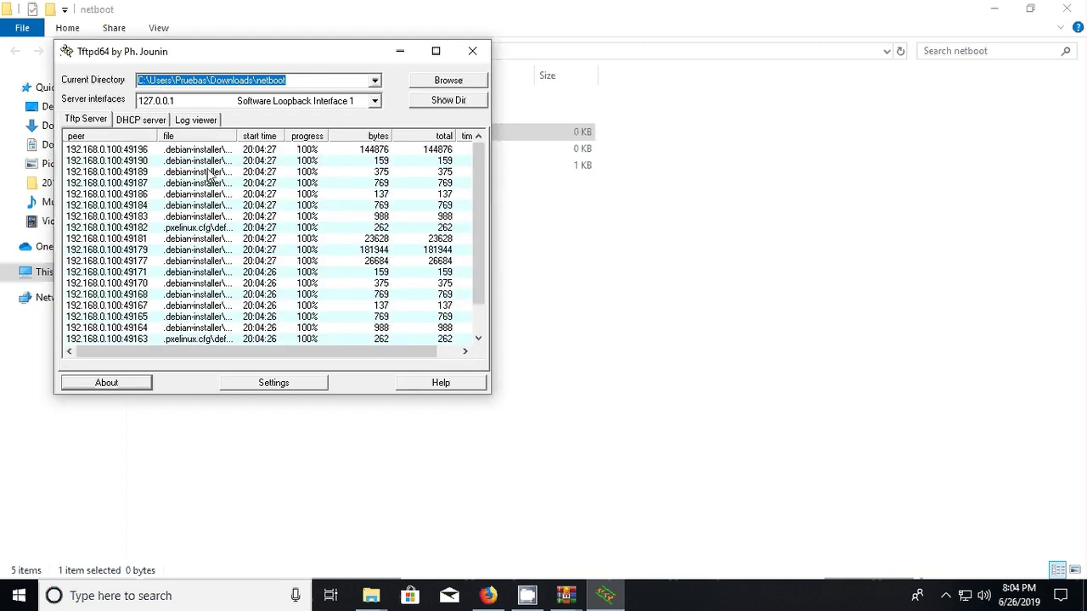
pyautogui.click(436, 50)
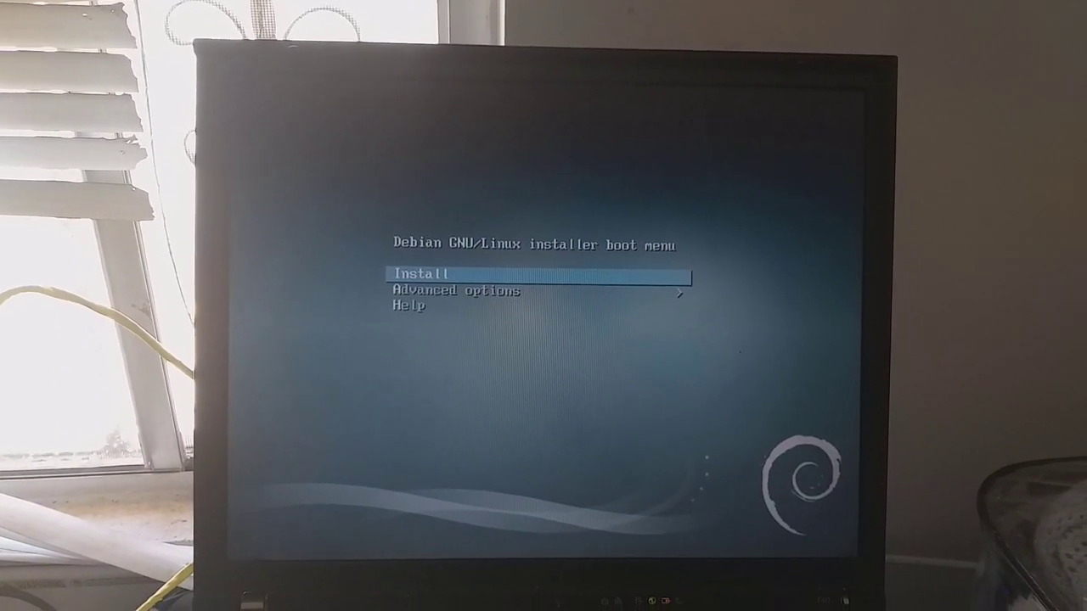
pyautogui.press('Return')
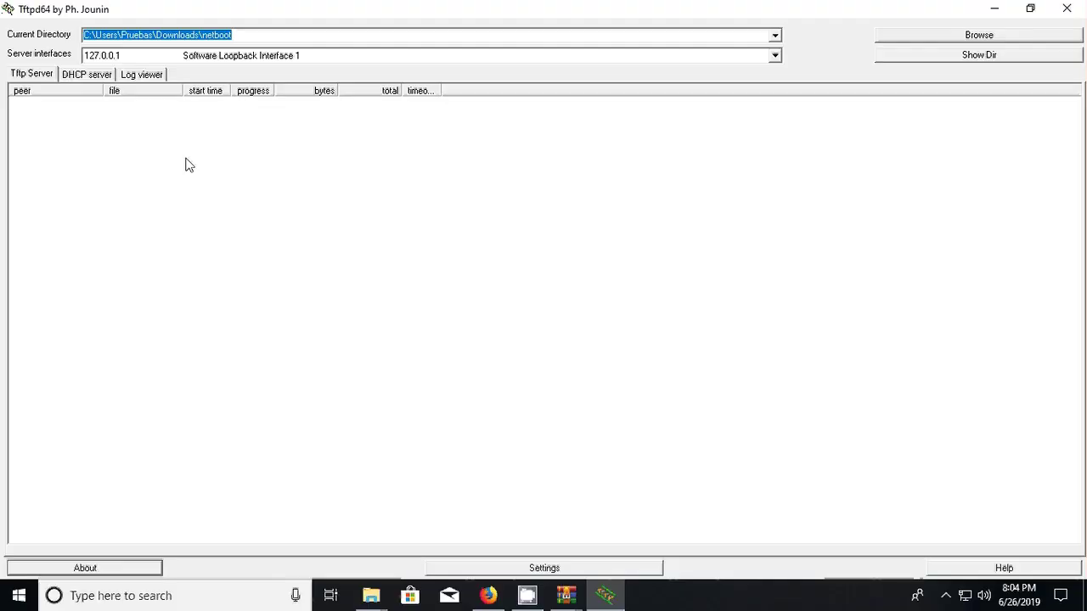
# Step: Review the TFTP settings, accept them as they are, and inspect the client's lease in the DHCP server list
pyautogui.click(637, 567)
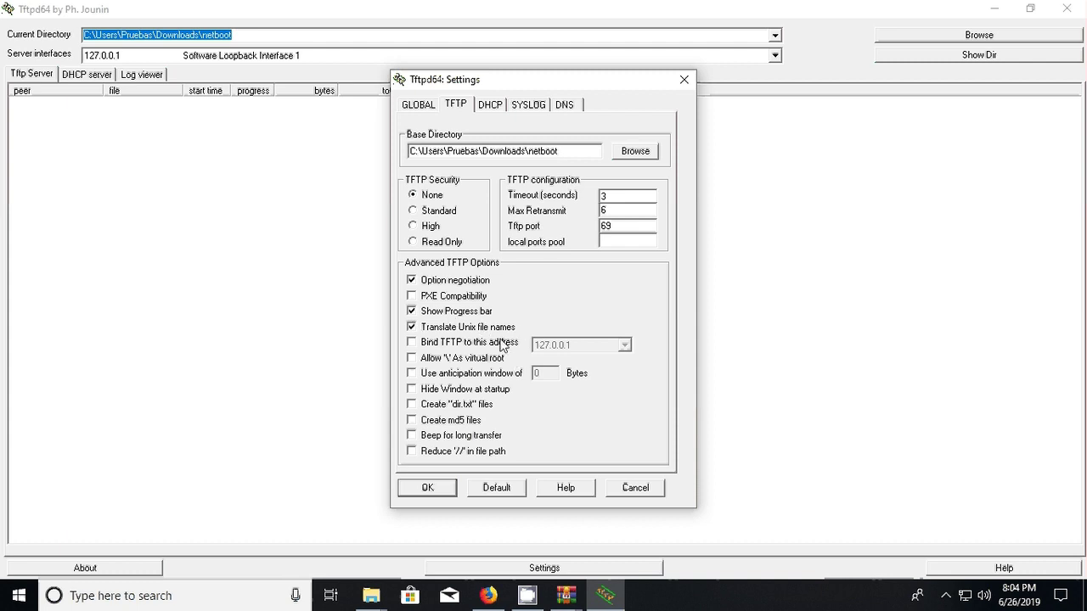
pyautogui.click(431, 491)
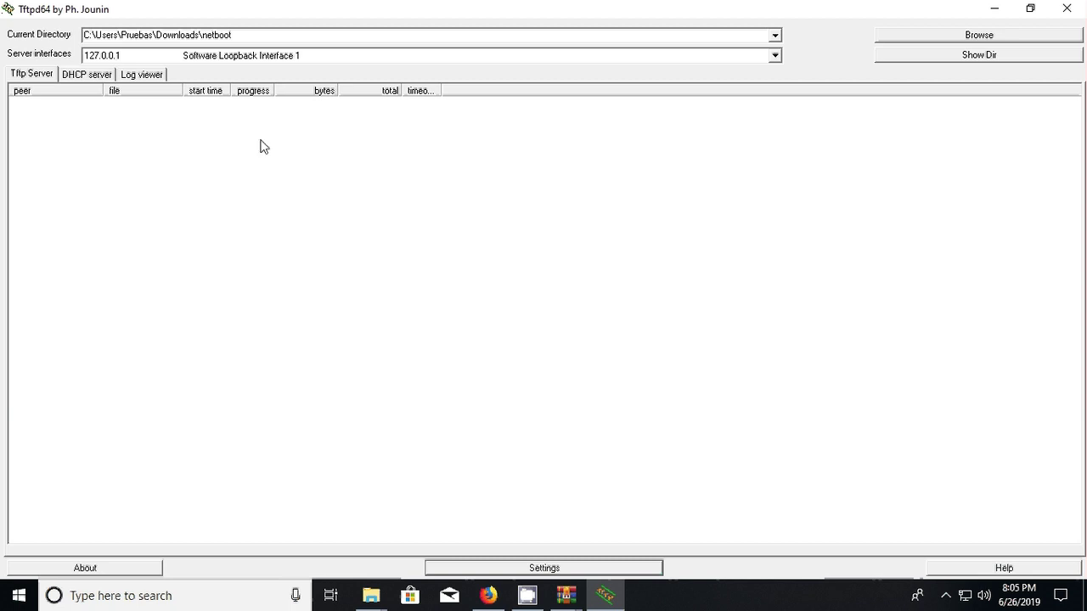
pyautogui.click(95, 77)
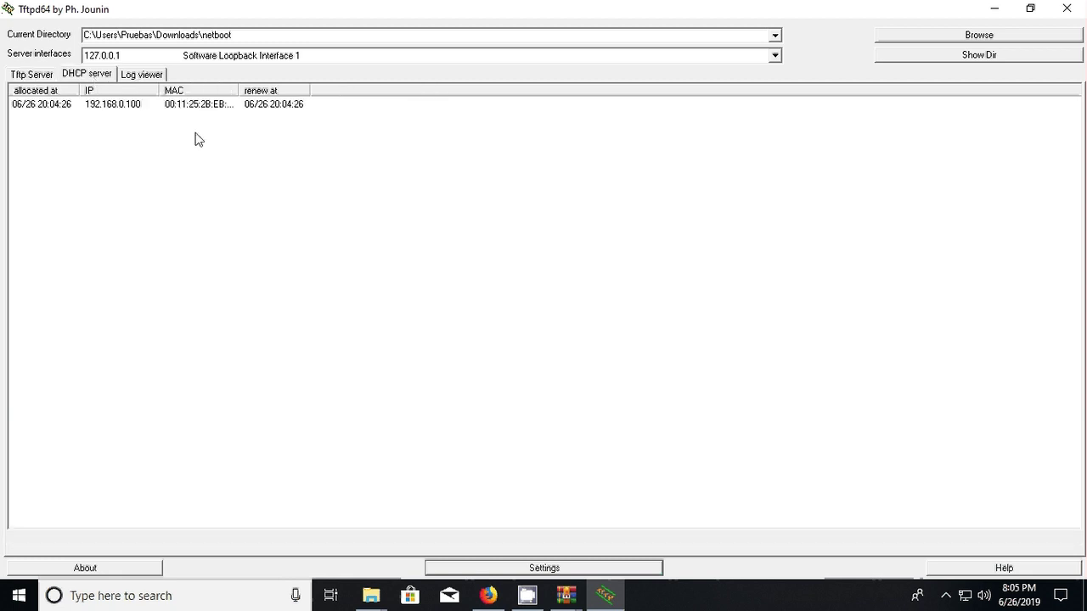
pyautogui.click(107, 106)
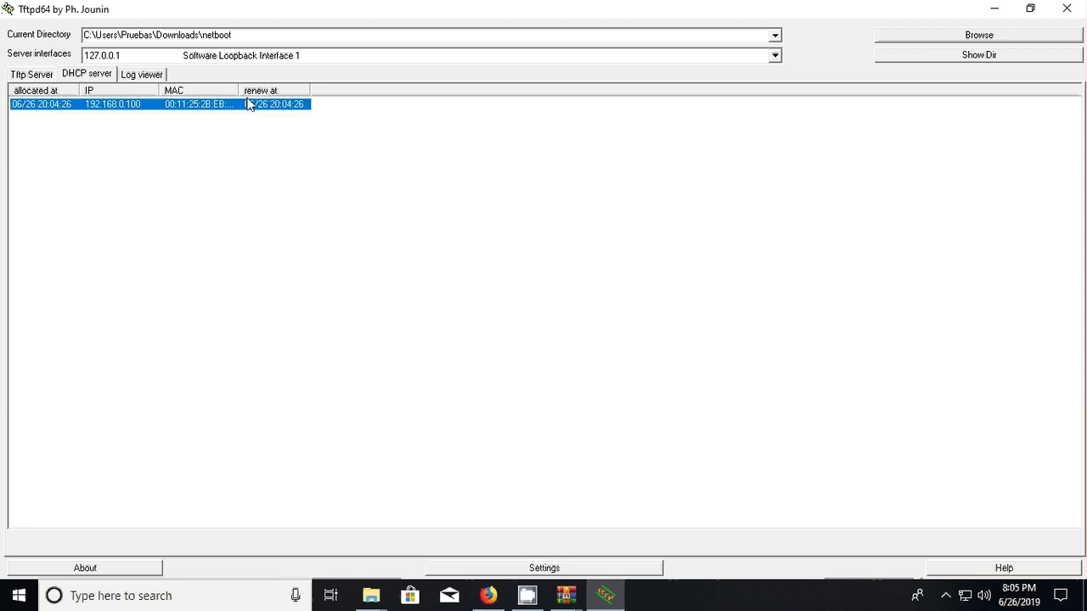